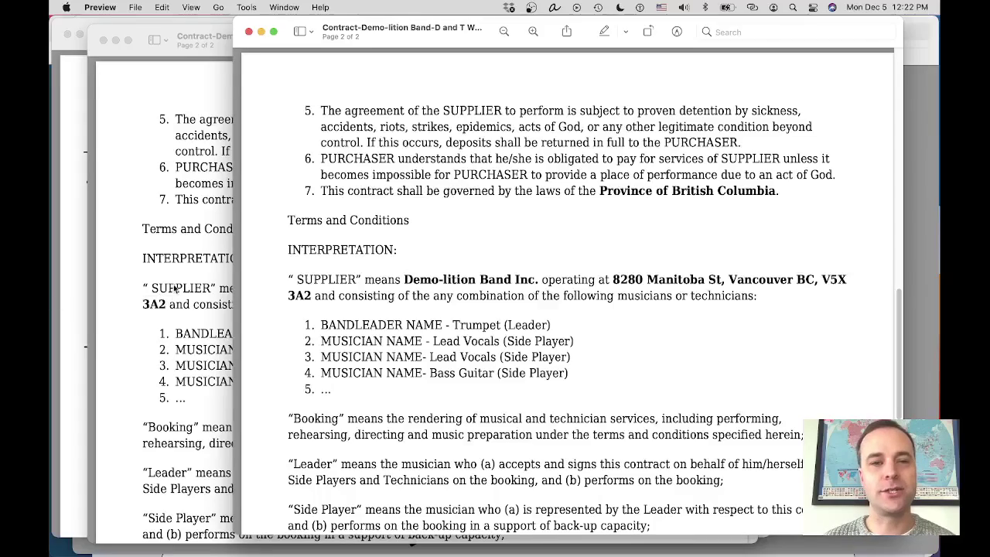
Scroll the Demo-lition Band contract PDF down to page 2's Terms and Conditions
scroll(177, 289, down, 10)
Compare the contracts' signature blocks, then bring Transparent Rectangle.png with the large R.A. forward
scroll(443, 275, down, 10)
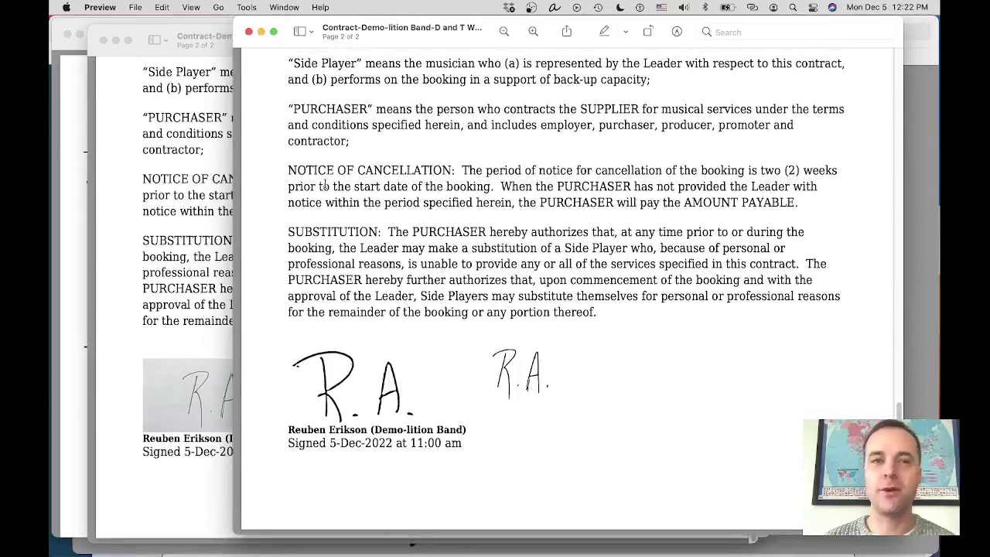
click(164, 289)
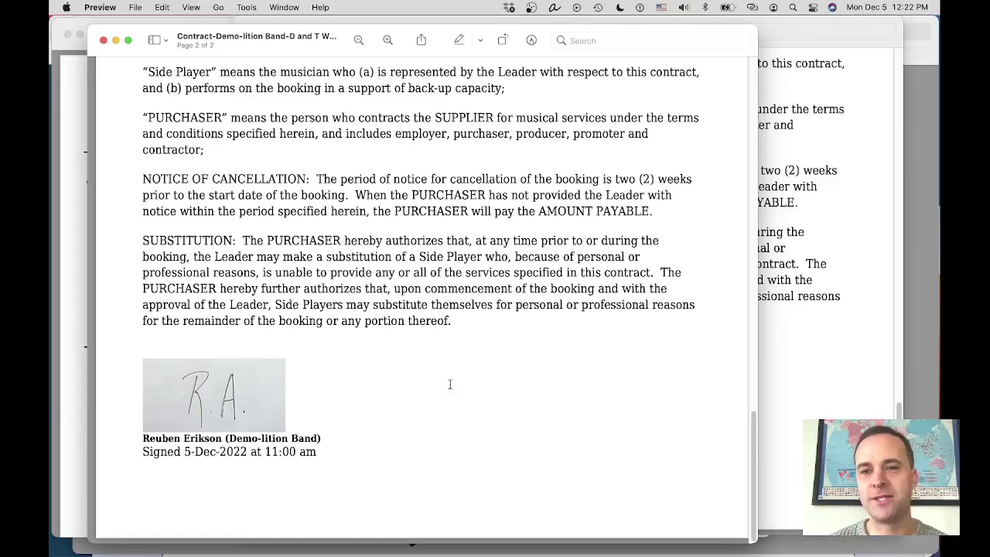
click(780, 370)
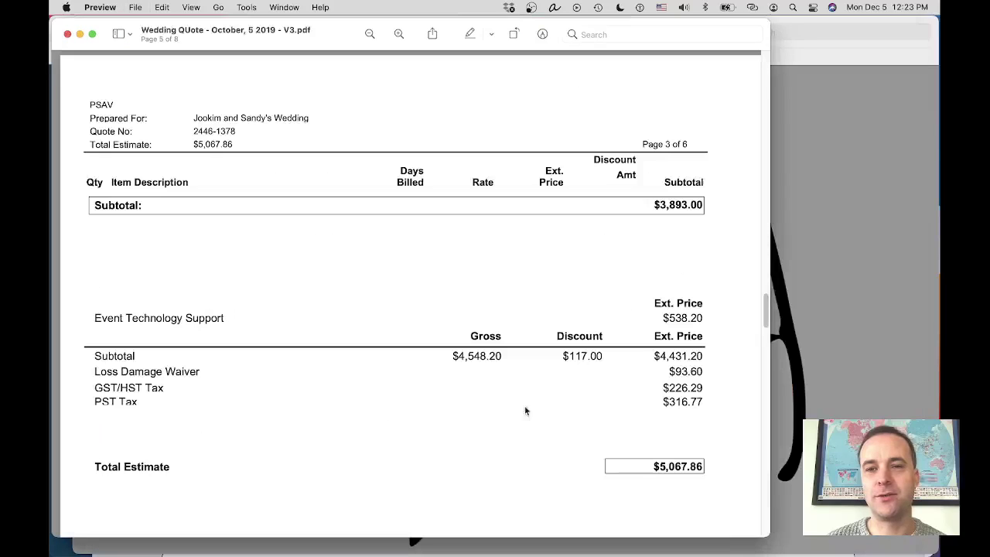
click(784, 325)
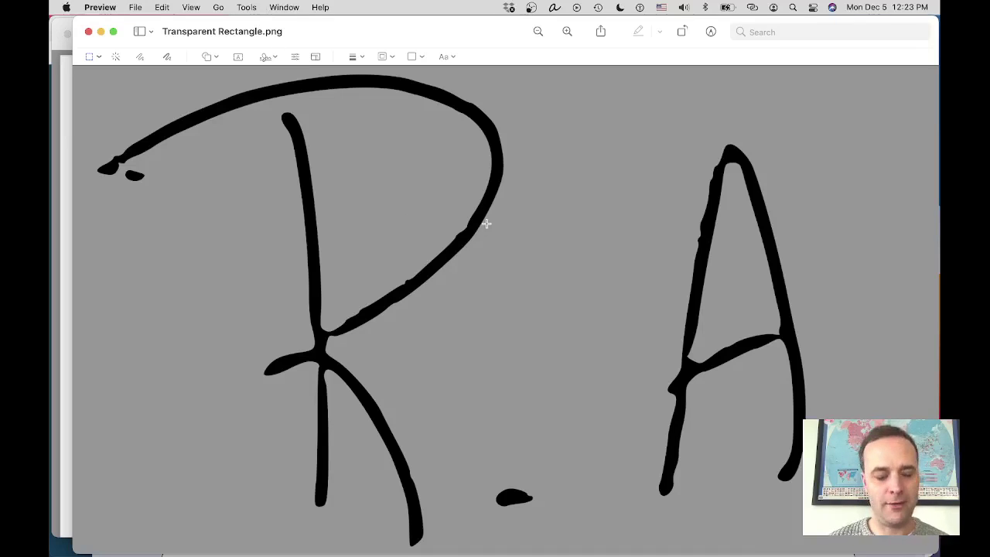
Reopen Transparent Rectangle.png from Finder's Downloads folder in Preview using Open With
key(super+Tab)
key(super+Tab)
key(super+Tab)
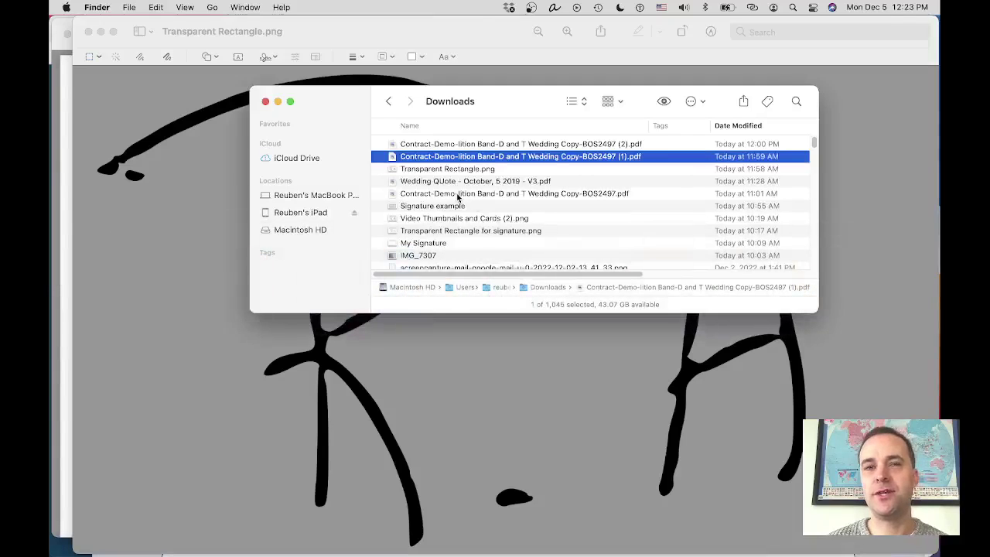
click(424, 172)
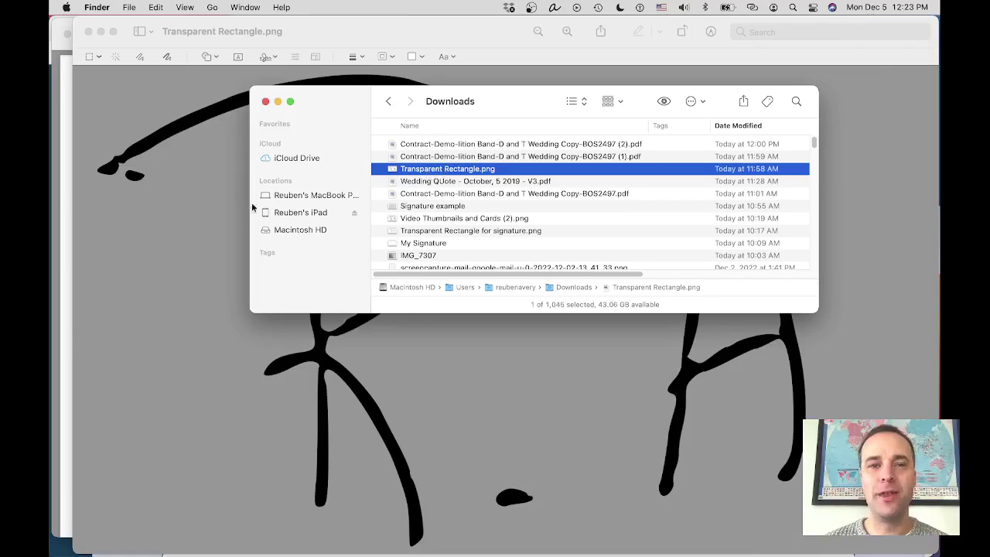
click(177, 262)
key(super+Tab)
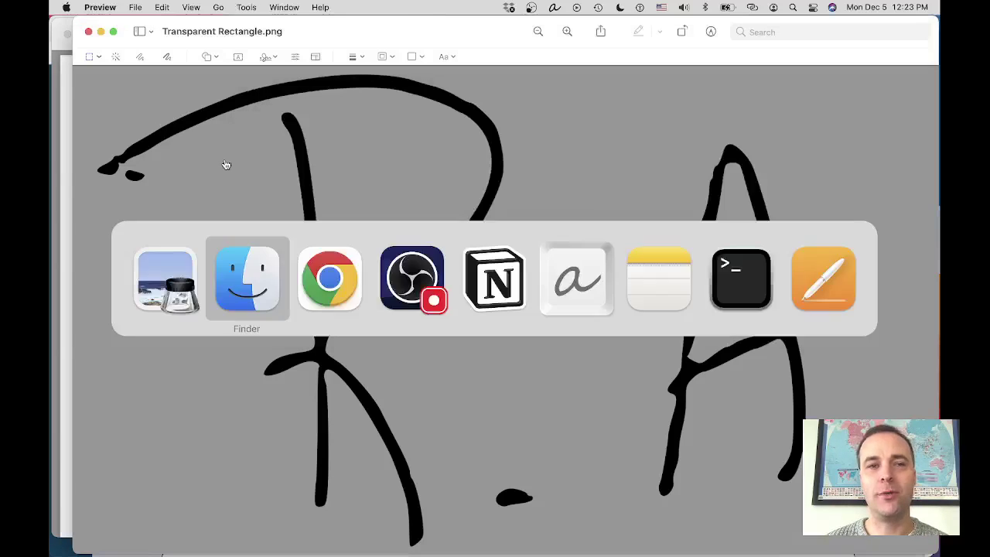
right_click(467, 168)
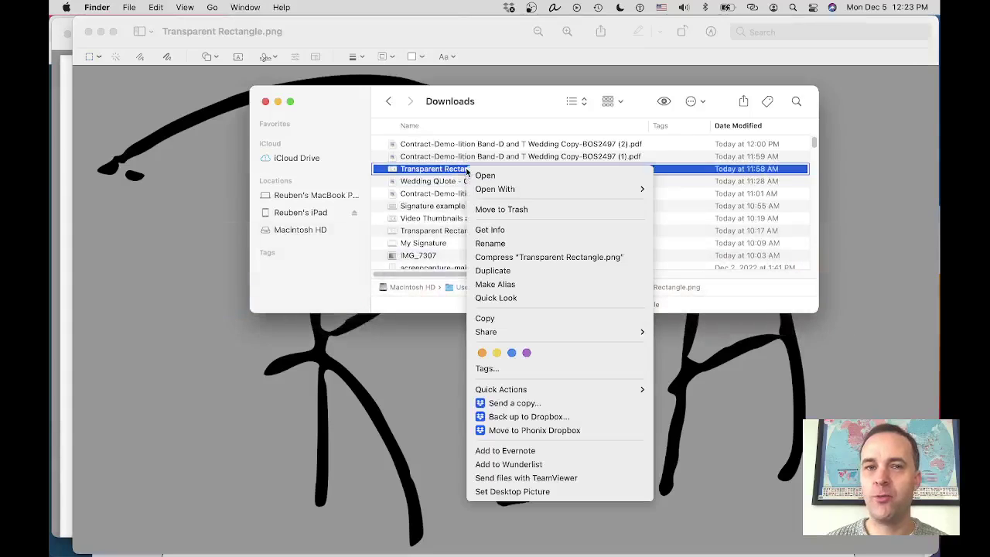
mouse_move(561, 189)
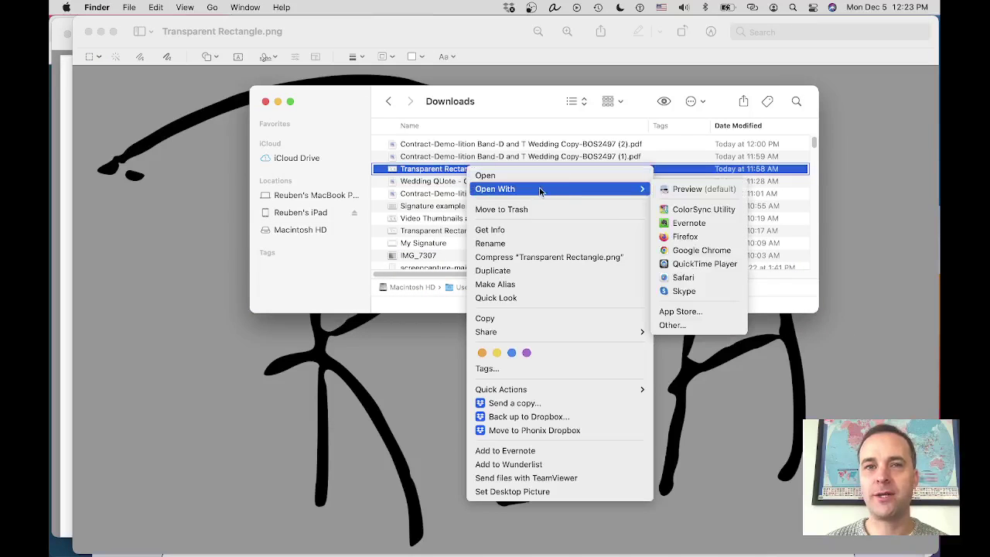
click(679, 191)
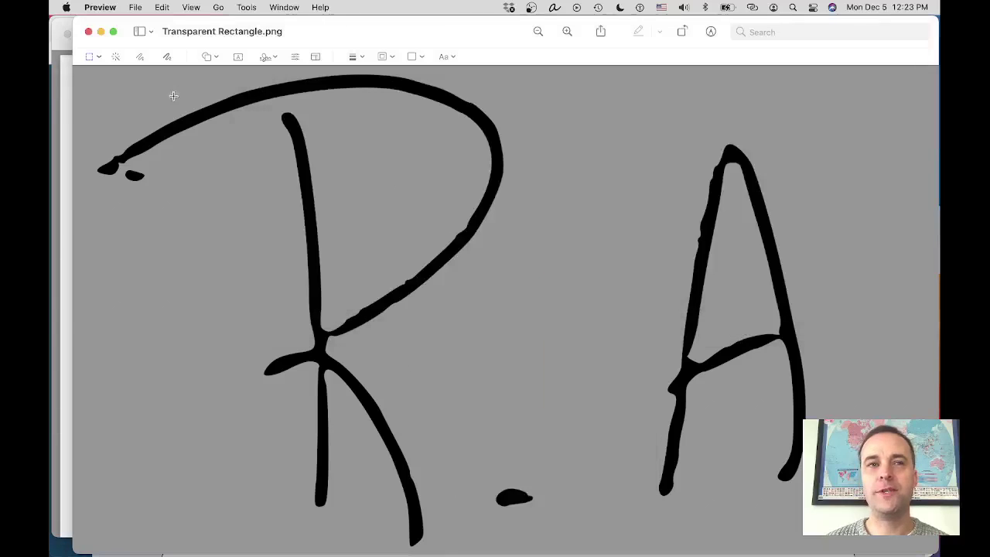
Start a new camera signature from Manage Signatures, then cancel the first capture attempt
click(248, 7)
mouse_move(279, 139)
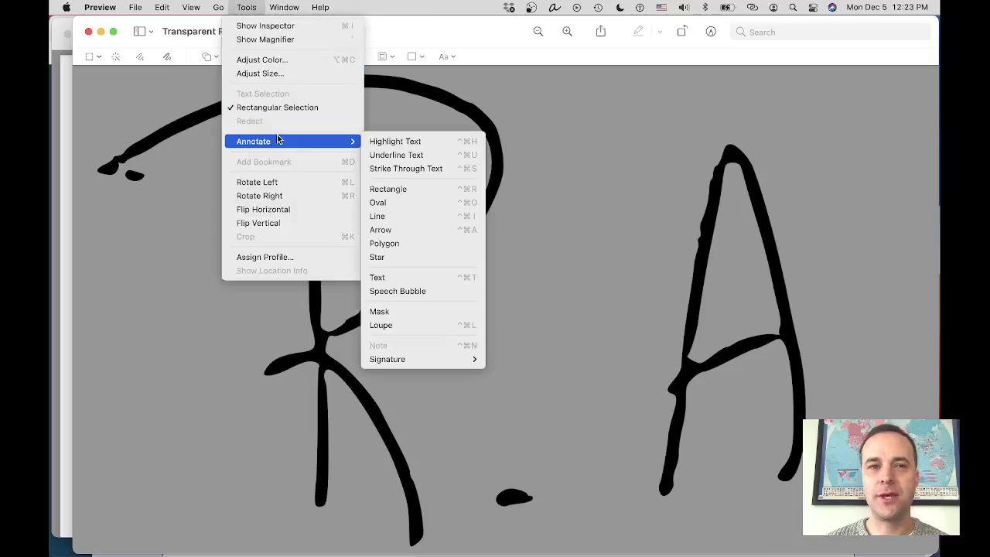
mouse_move(454, 362)
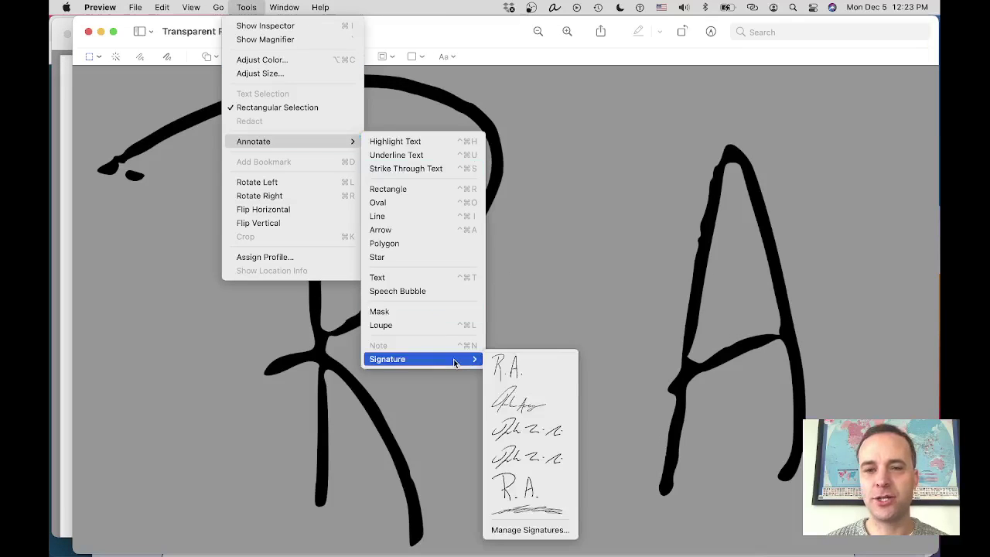
click(530, 530)
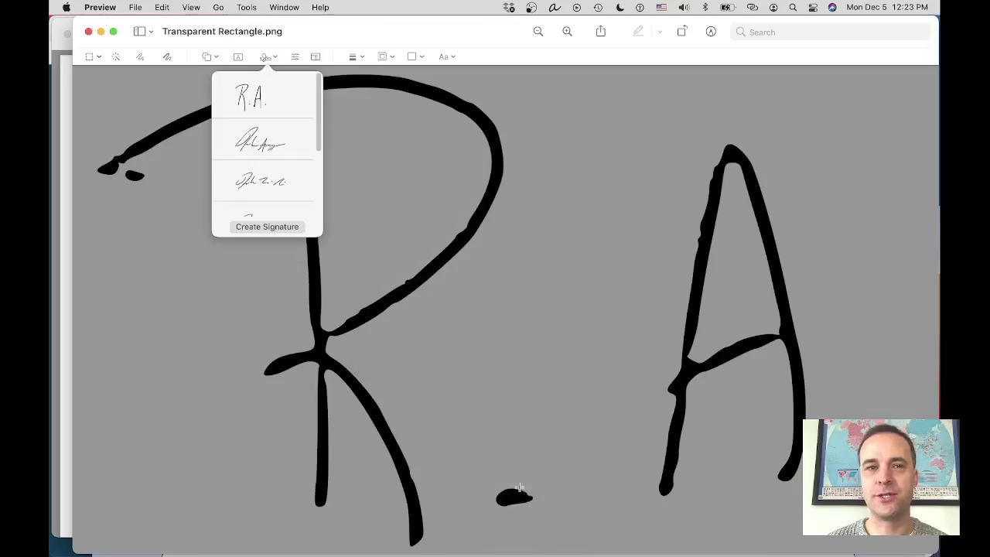
click(259, 227)
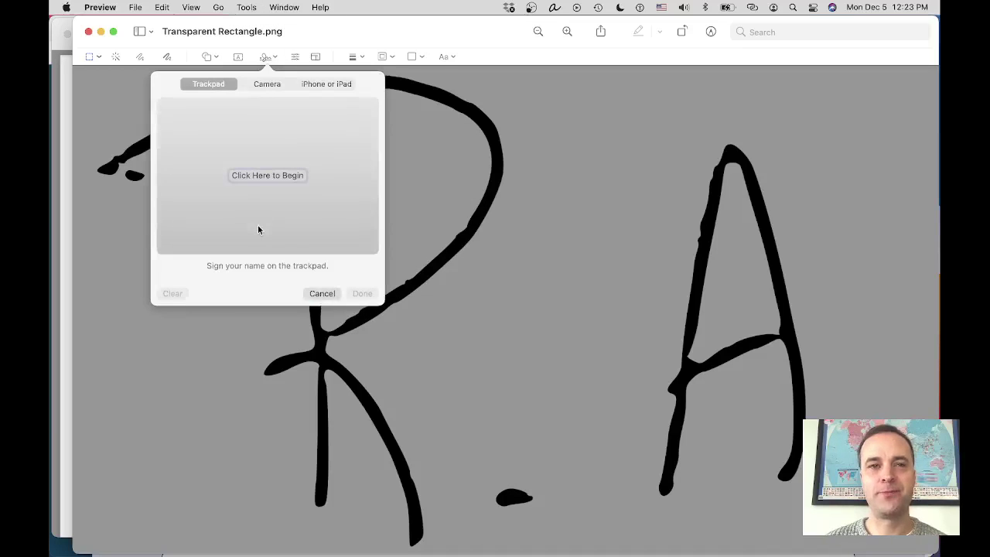
click(264, 83)
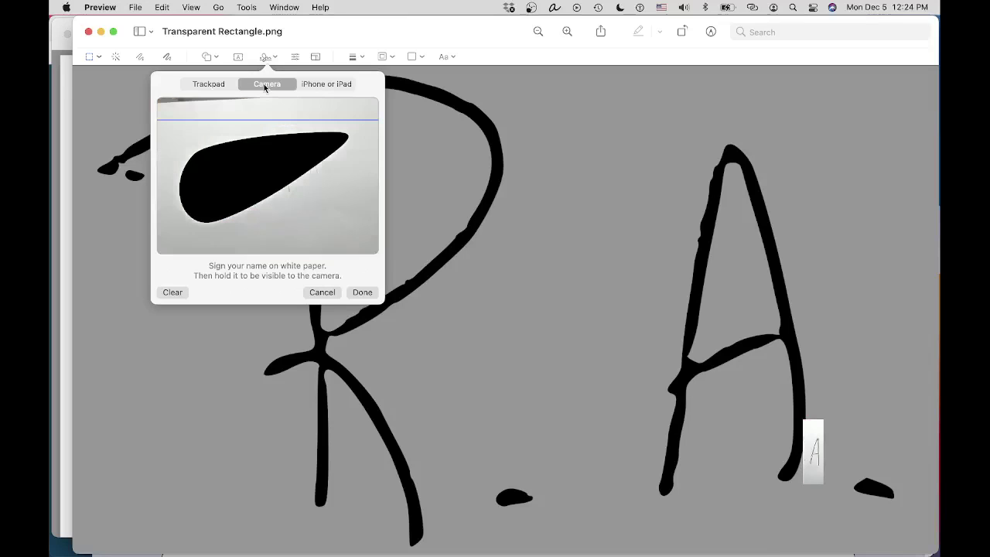
click(320, 293)
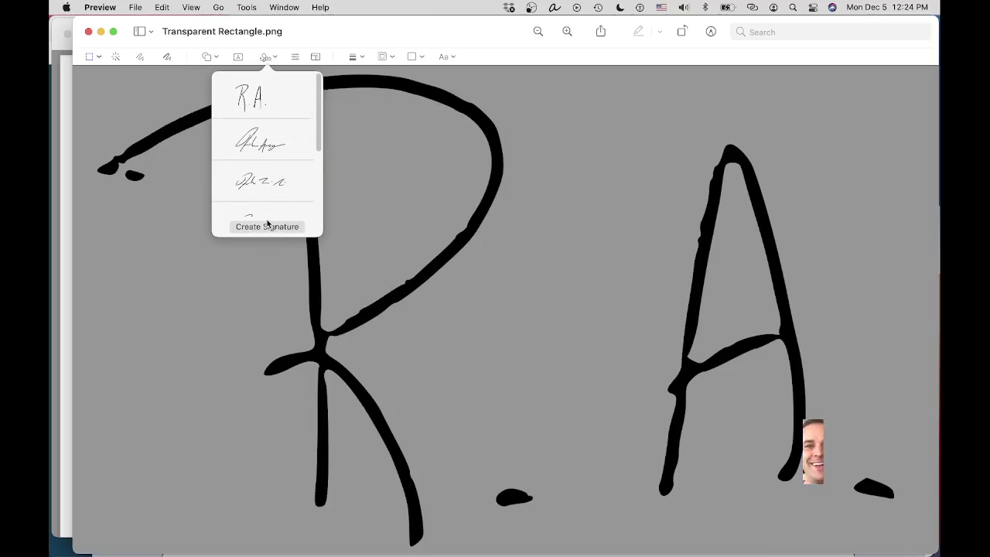
Capture the handwritten R.A. by camera again and keep it as a saved signature
click(271, 225)
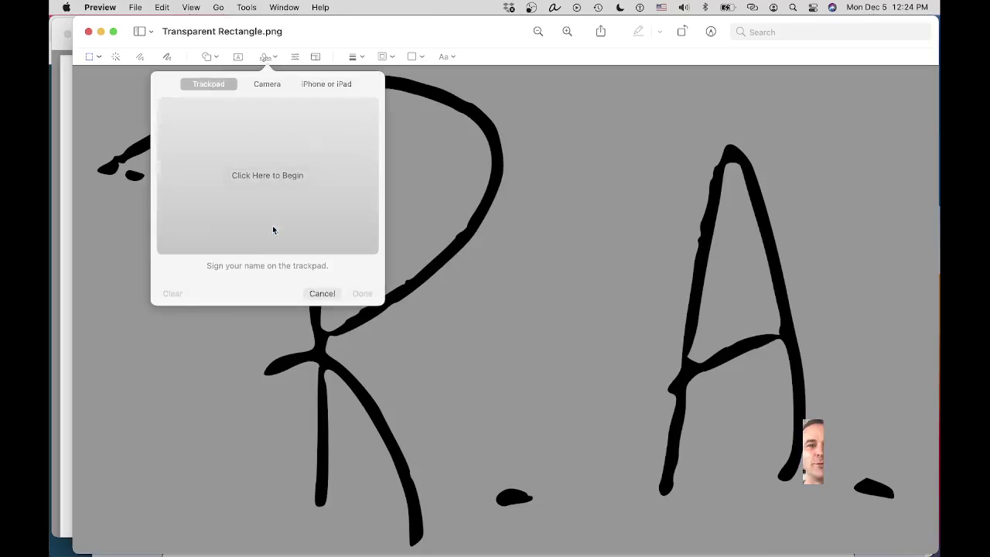
click(268, 83)
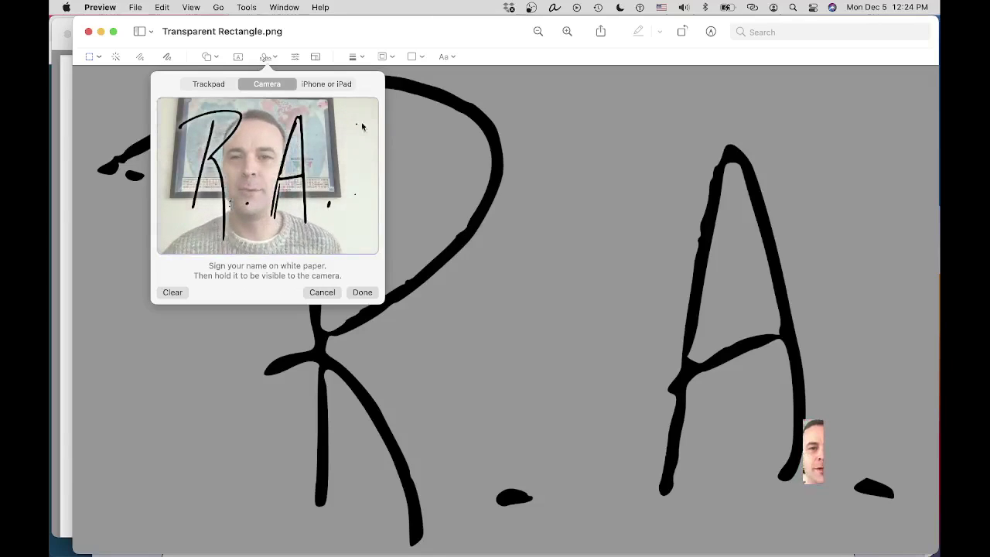
click(362, 292)
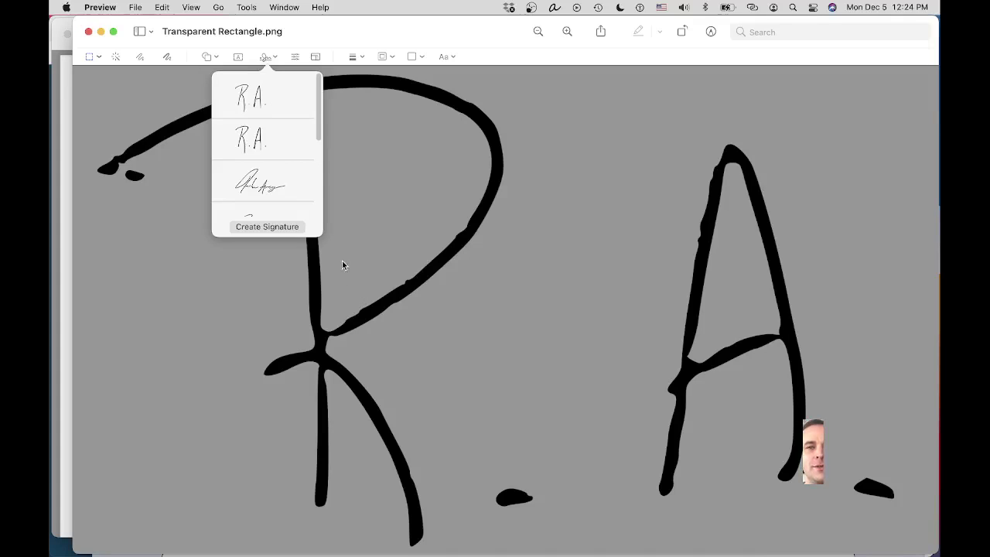
click(343, 266)
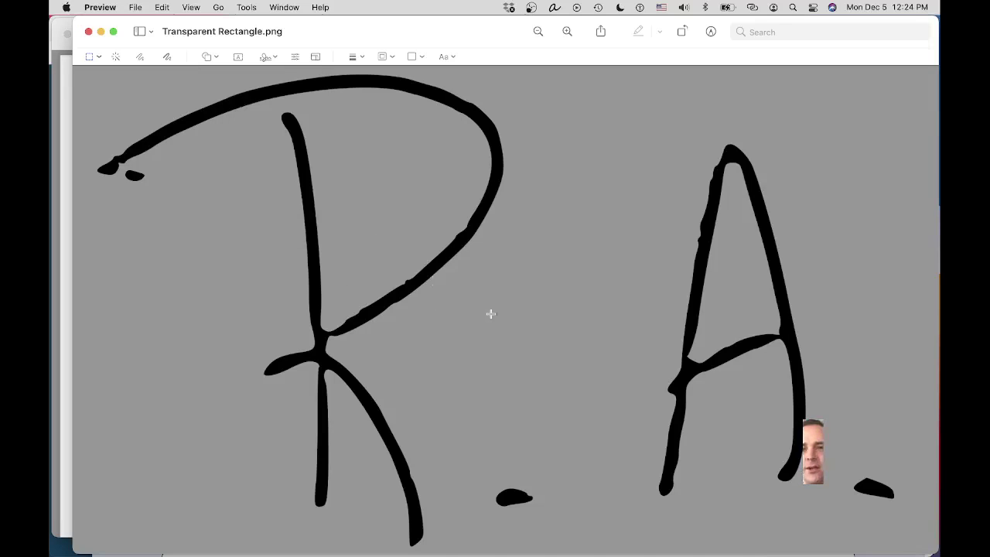
Place the R.A. signature on the image, enlarge it, and save the file
click(246, 8)
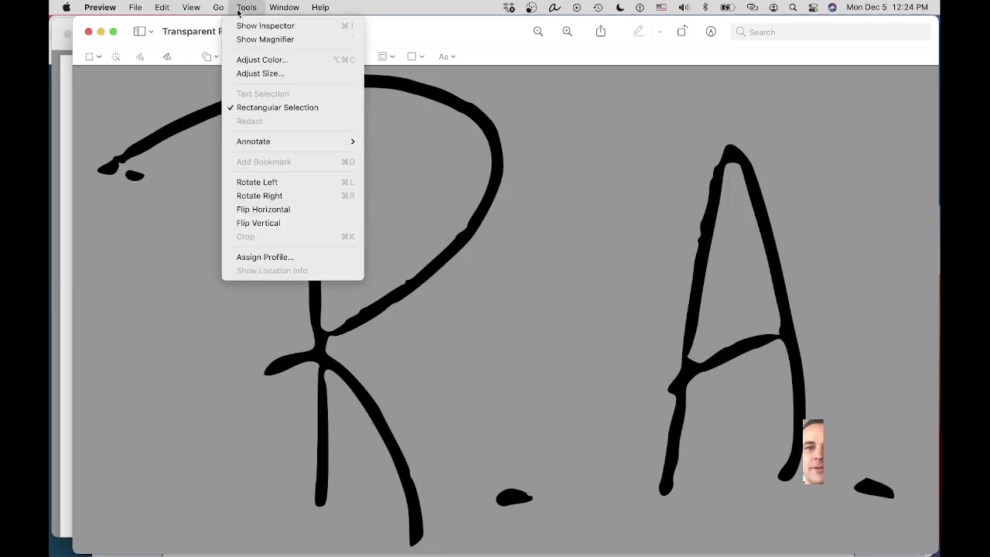
mouse_move(340, 141)
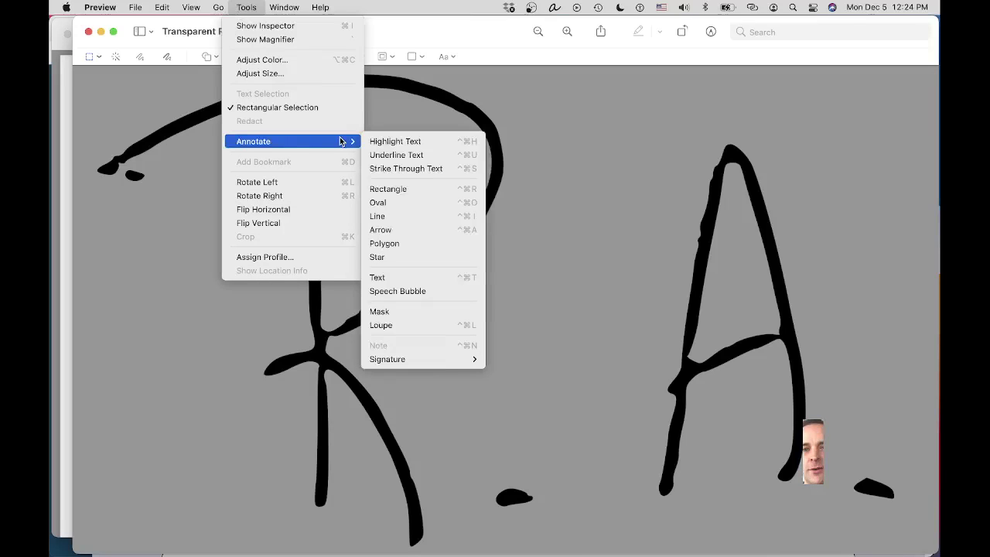
mouse_move(464, 359)
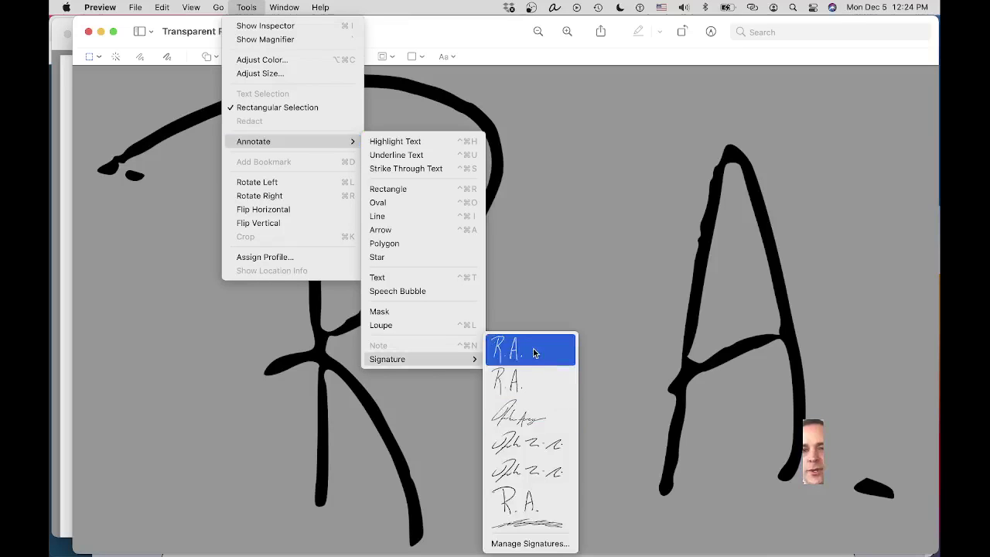
click(534, 353)
mouse_move(546, 343)
mouse_down()
mouse_move(789, 554)
mouse_move(884, 554)
mouse_up()
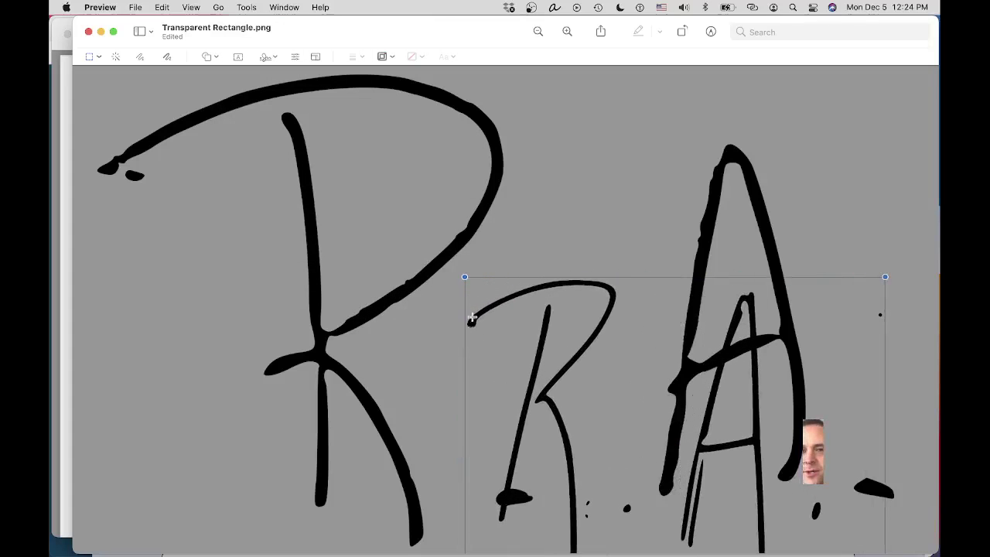
mouse_move(464, 277)
mouse_down()
mouse_move(376, 210)
mouse_move(62, 104)
mouse_move(159, 152)
mouse_up()
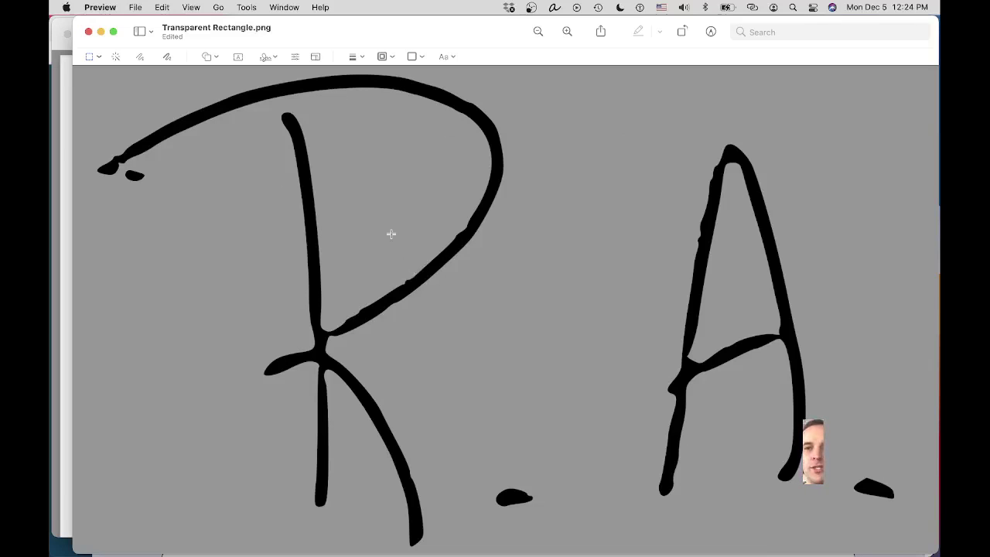
click(136, 8)
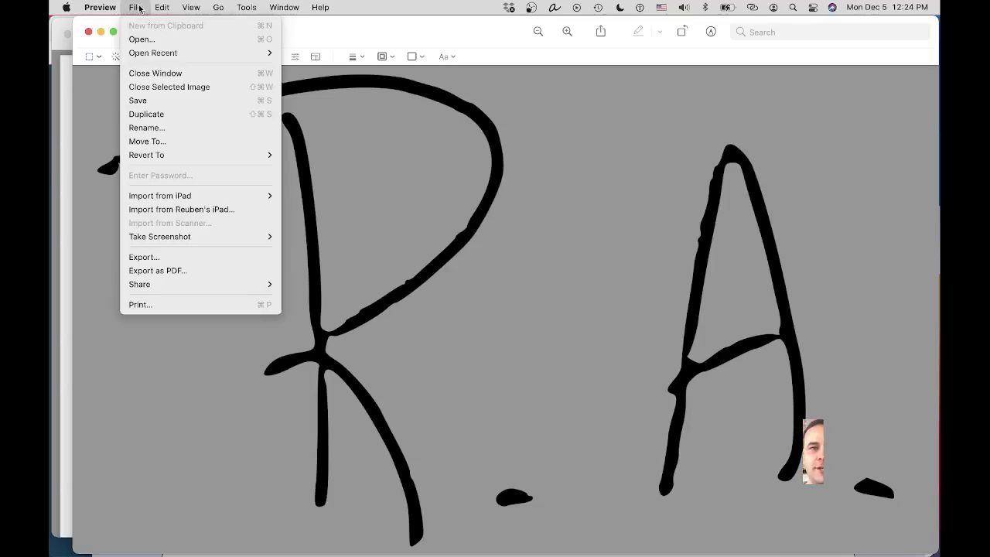
click(160, 101)
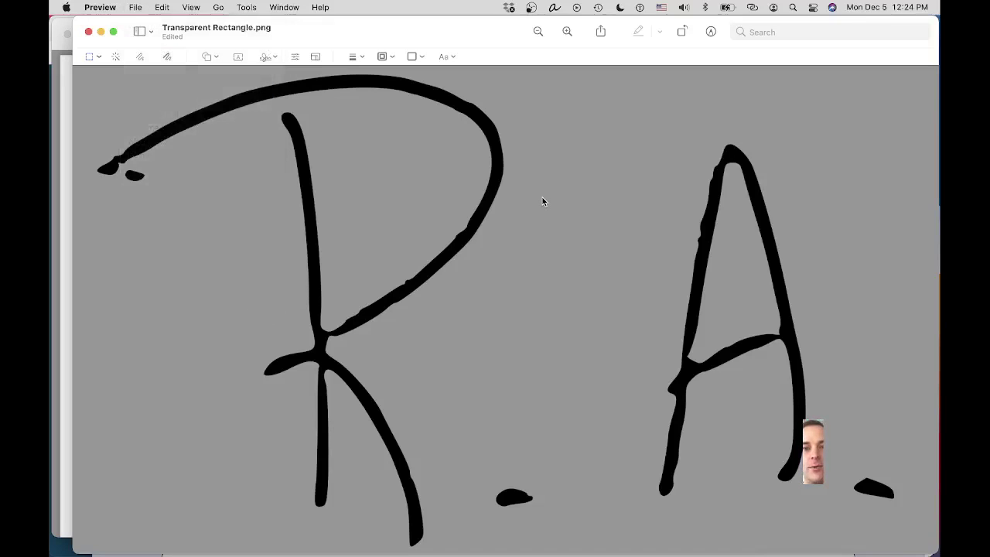
Delete the old R.A. signature image from the Untitled 4 Pages document
key(super+Tab)
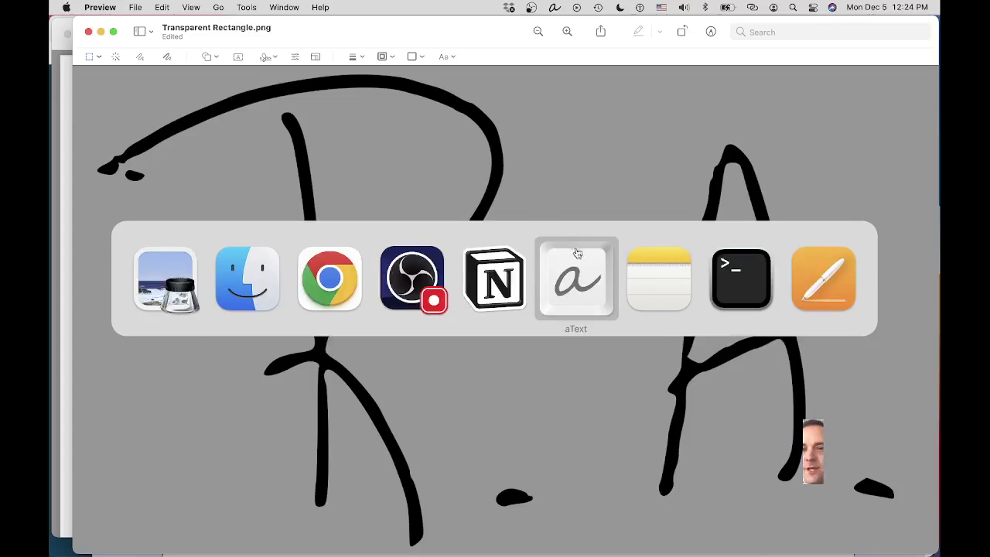
click(823, 290)
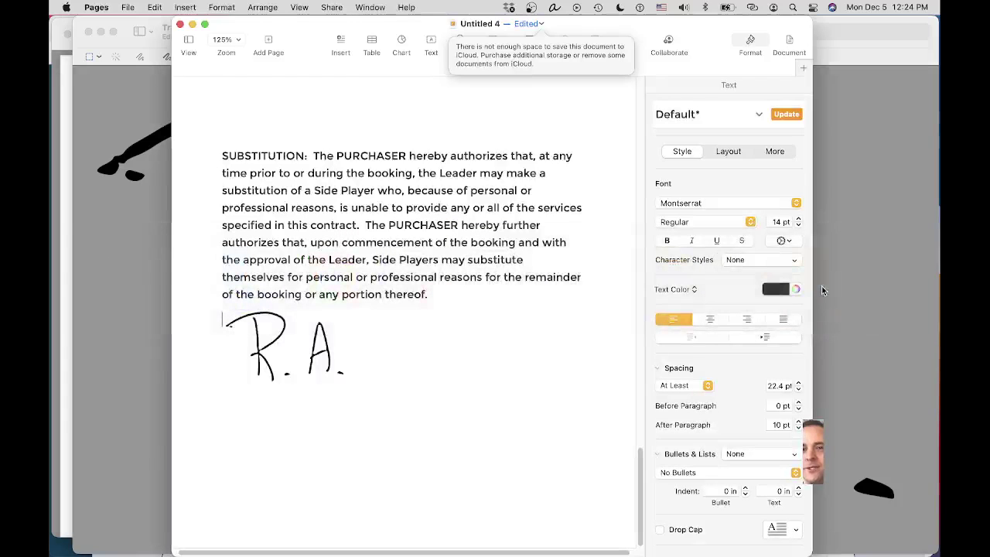
click(325, 354)
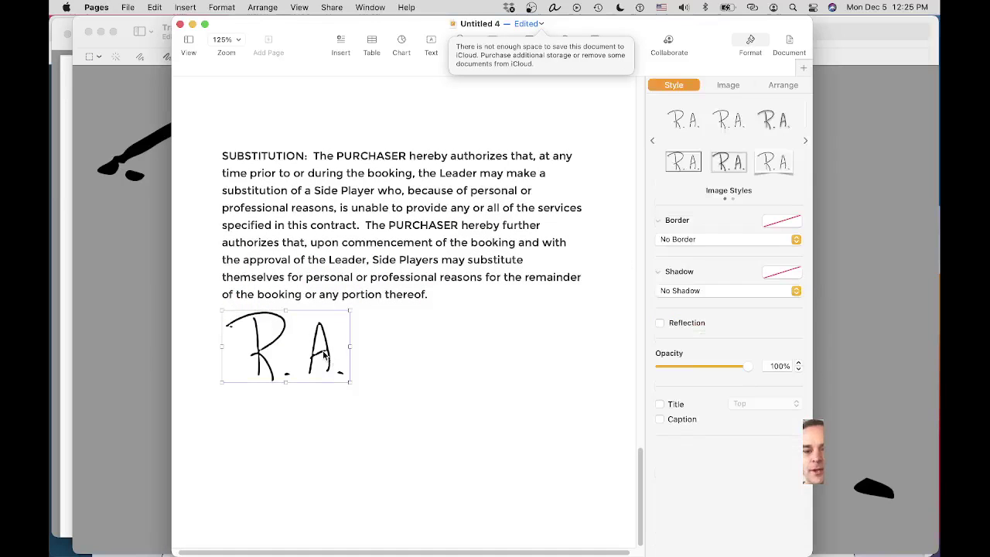
key(BackSpace)
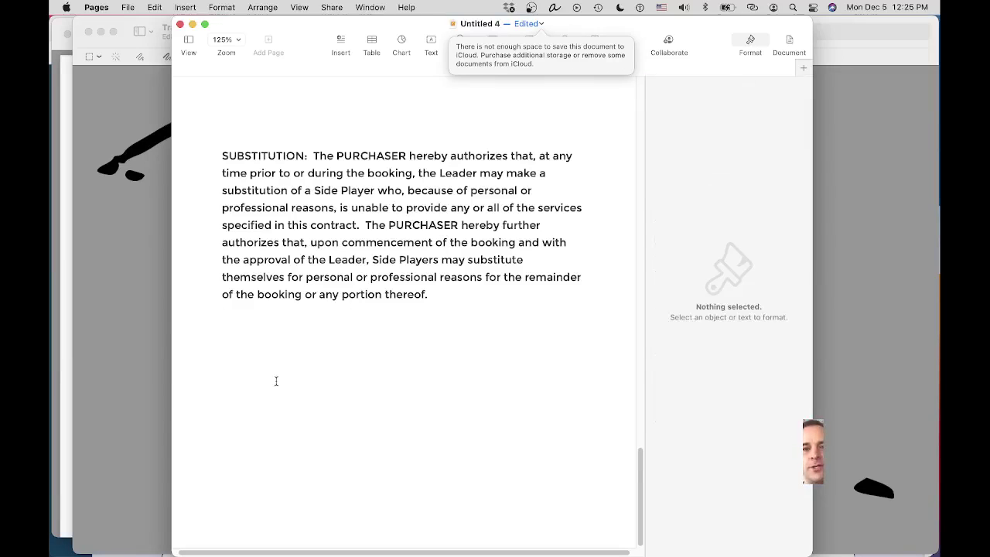
key(super+Tab)
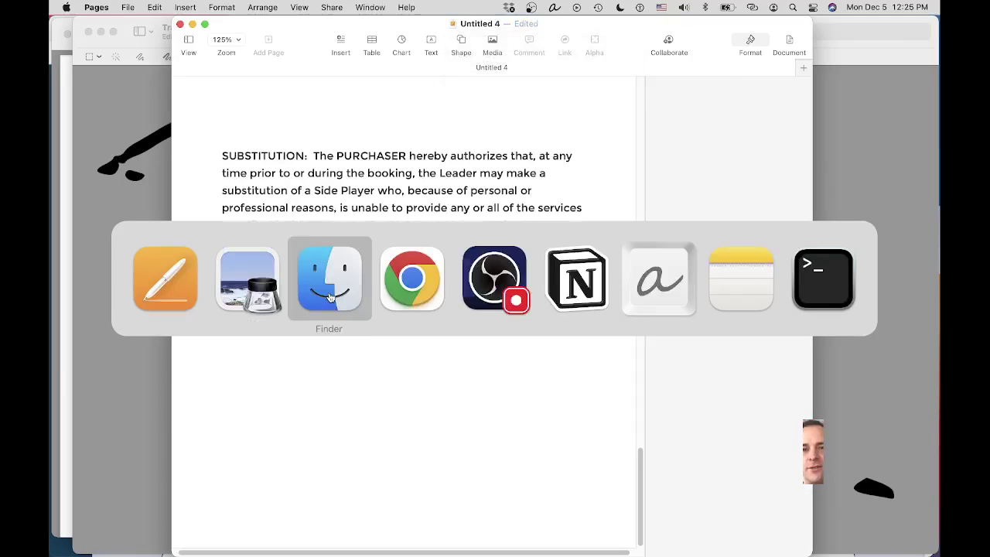
Try renaming the PNG to 'My Signature', then drag Transparent Rectangle.png into the Pages page
click(344, 275)
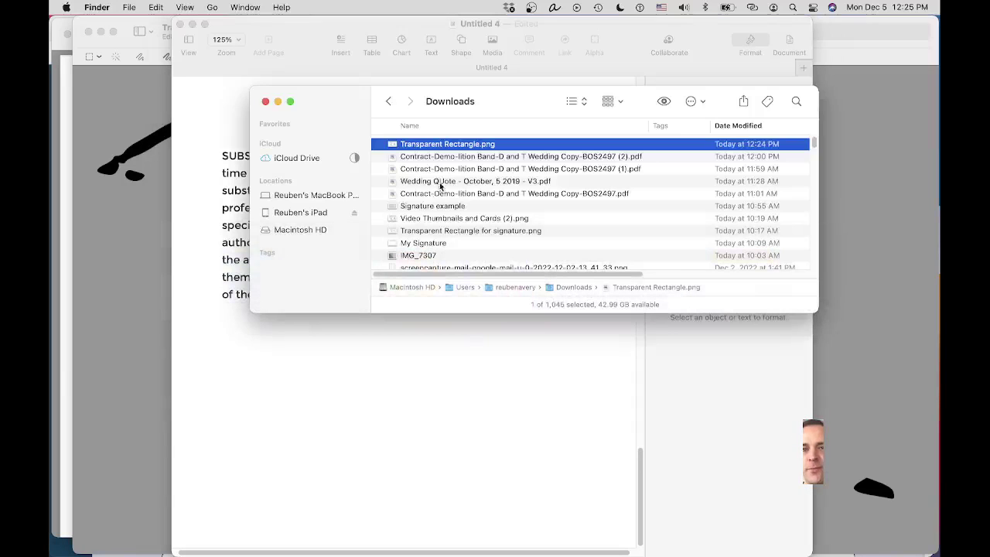
click(444, 148)
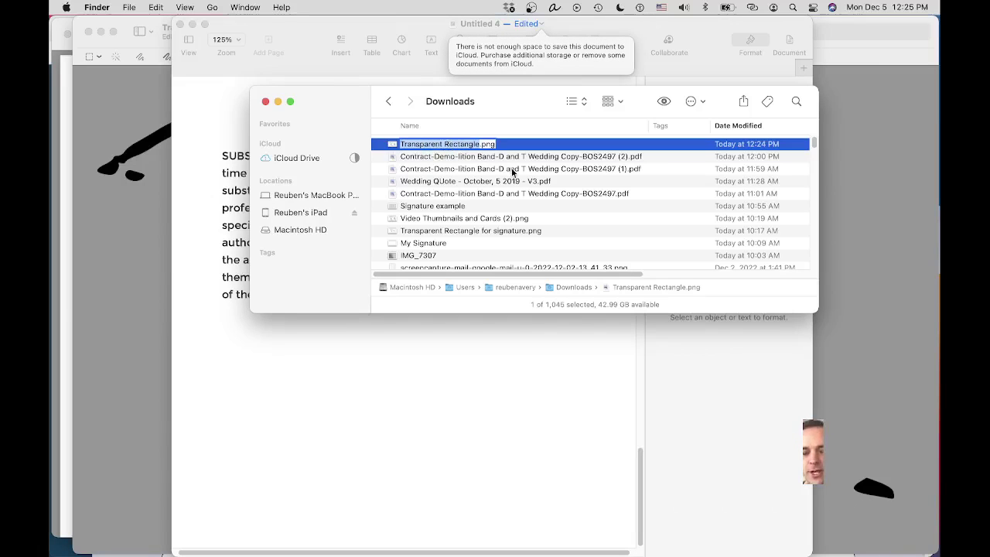
text(My Signature)
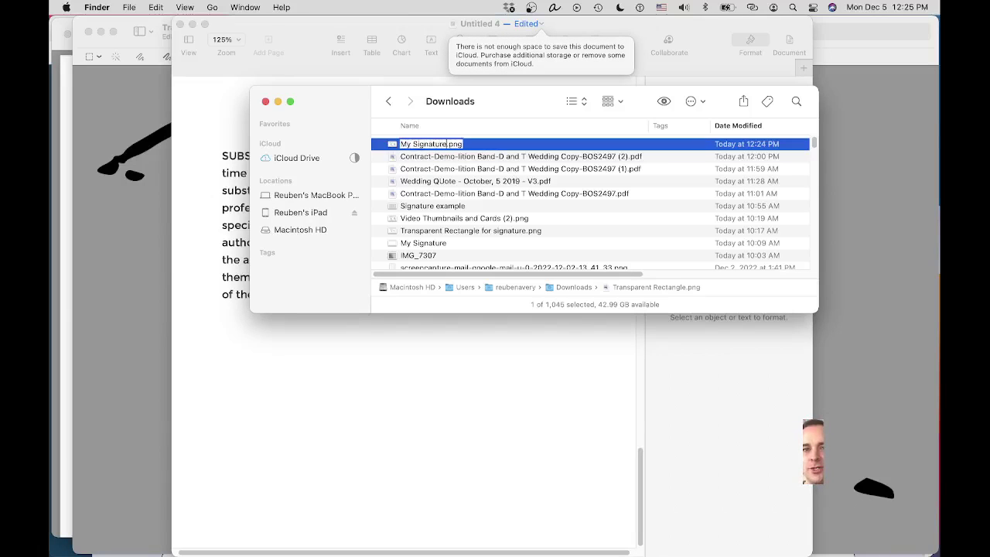
key(Return)
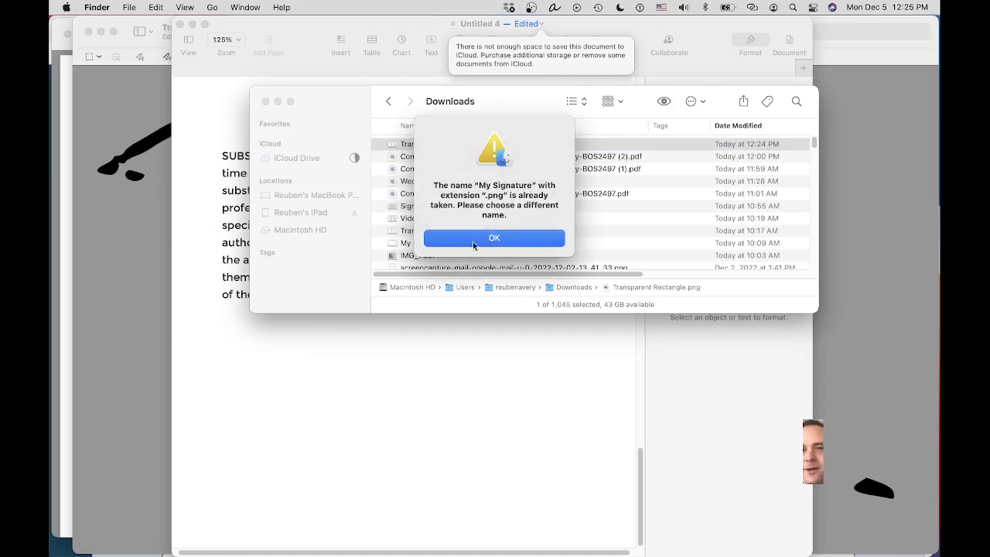
click(473, 242)
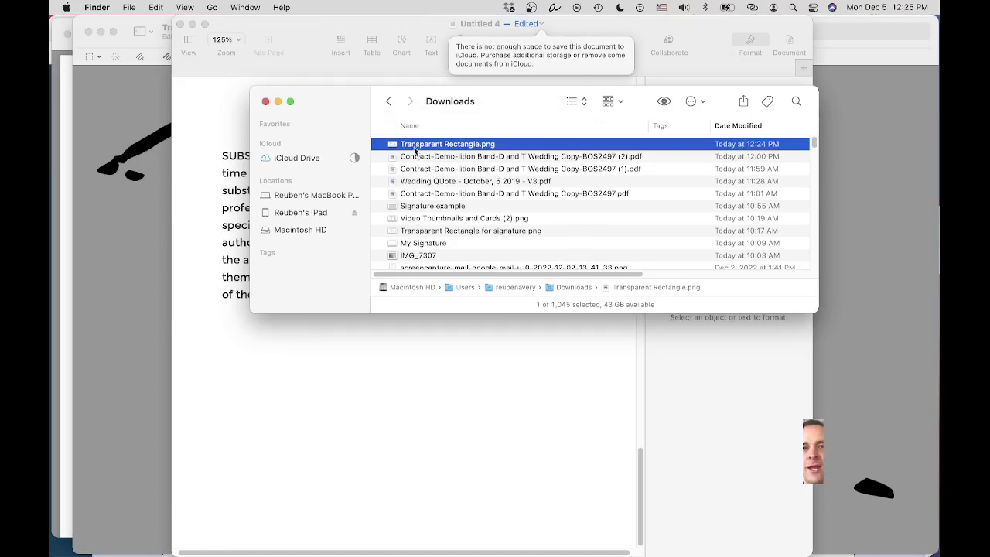
drag(415, 151, 345, 395)
Set the signature image's arrangement to Stay on Page with Text Wrap None
click(408, 439)
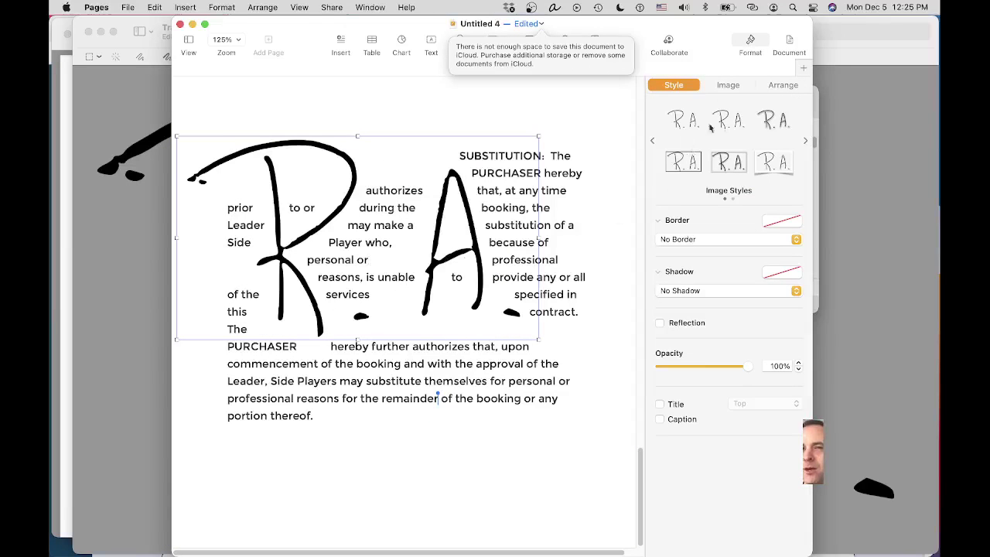
click(783, 85)
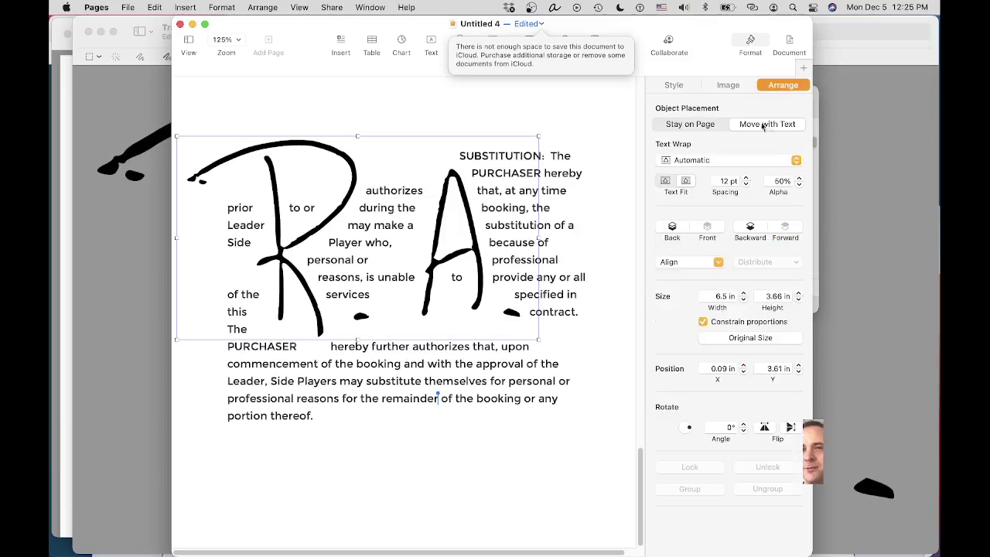
click(694, 126)
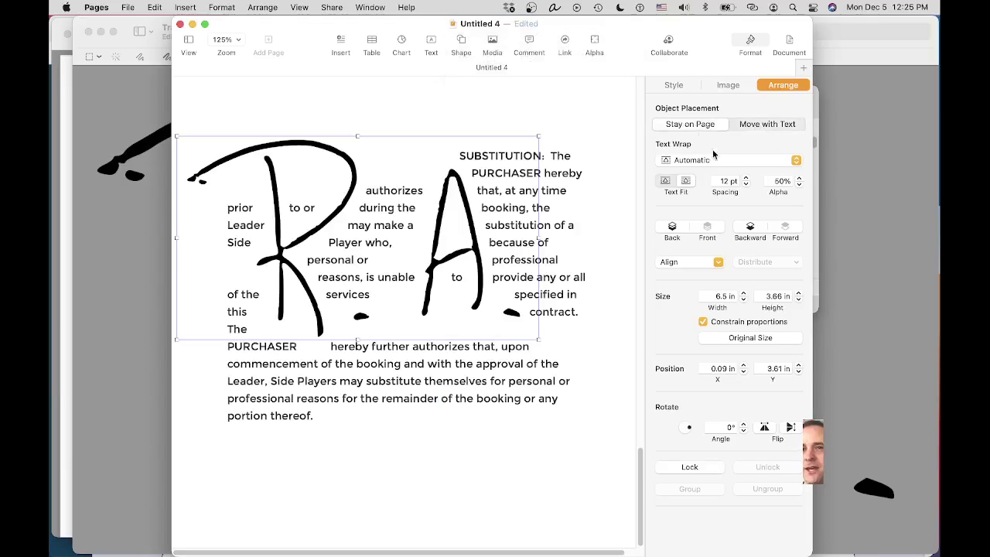
click(718, 161)
click(715, 202)
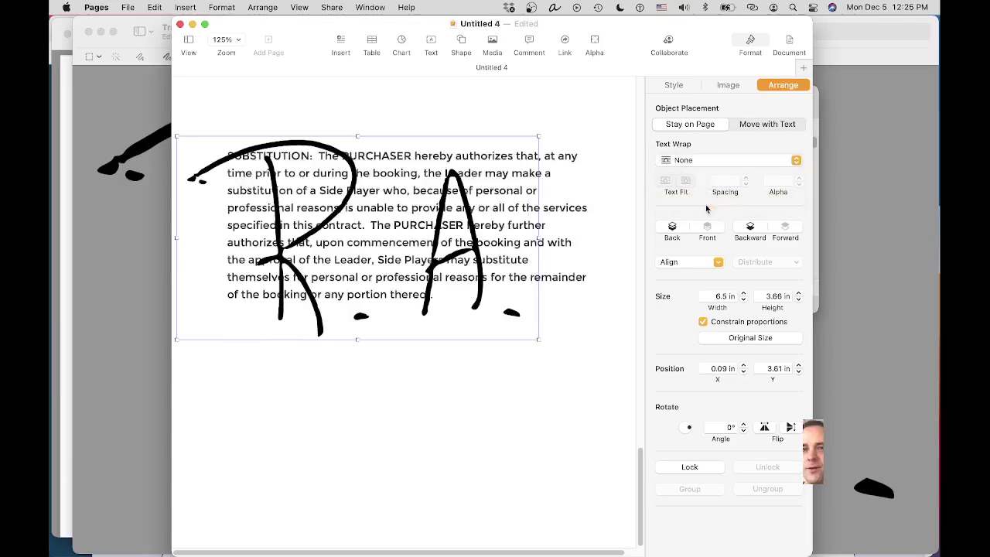
Move the signature below the SUBSTITUTION paragraph and shrink it to 2.66 × 1.5 in
mouse_move(472, 255)
mouse_down()
mouse_move(499, 295)
mouse_move(494, 395)
mouse_move(519, 420)
mouse_up()
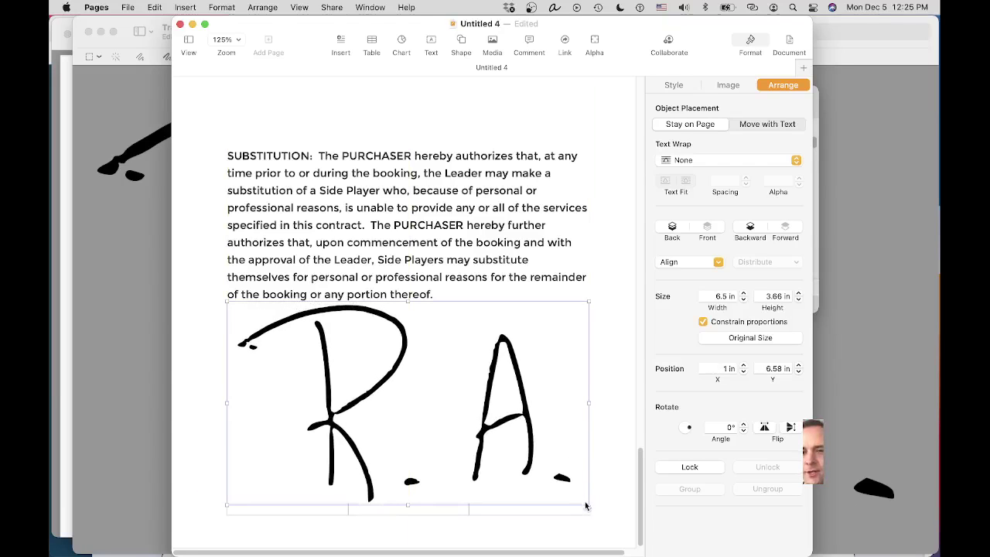
drag(585, 506, 439, 450)
drag(362, 412, 357, 407)
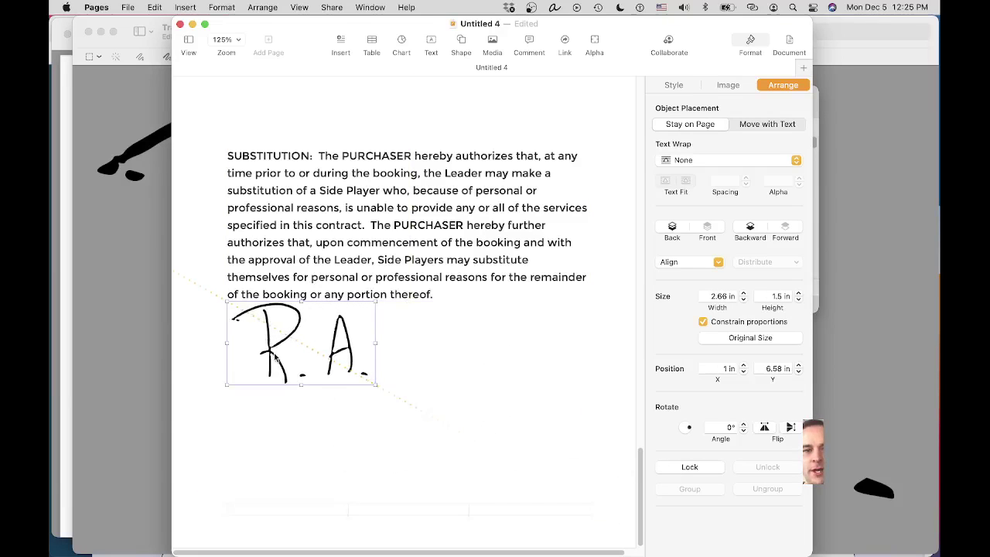
drag(273, 355, 273, 365)
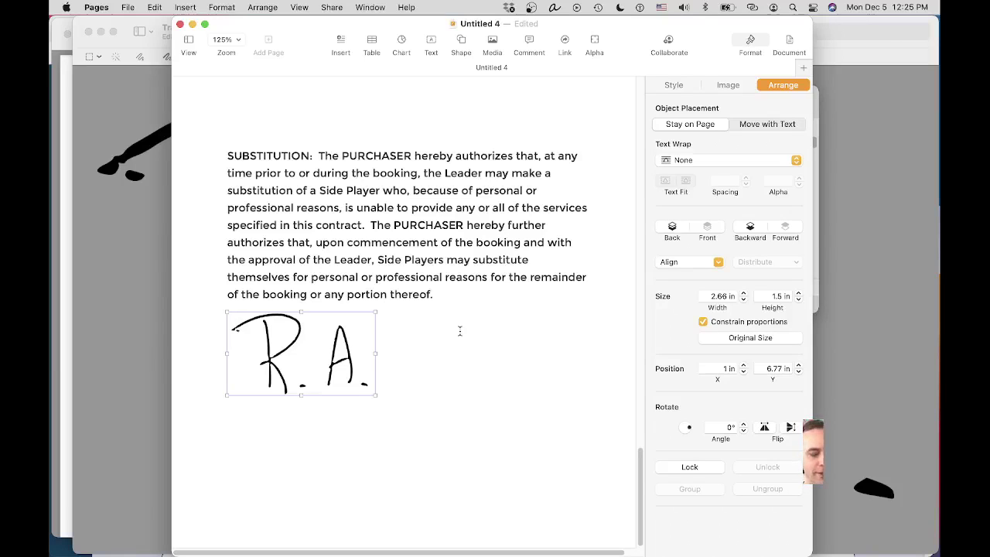
key(cmd+Tab)
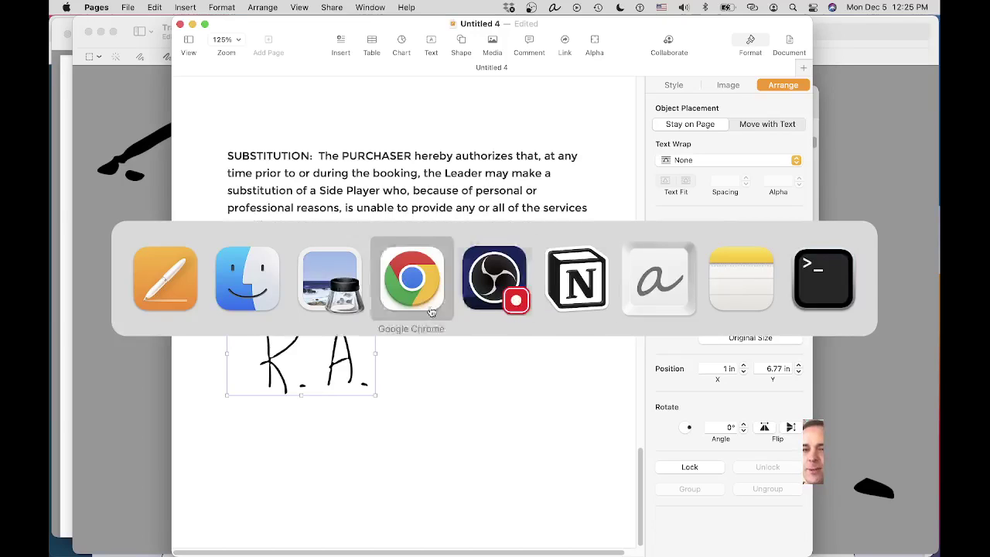
click(431, 309)
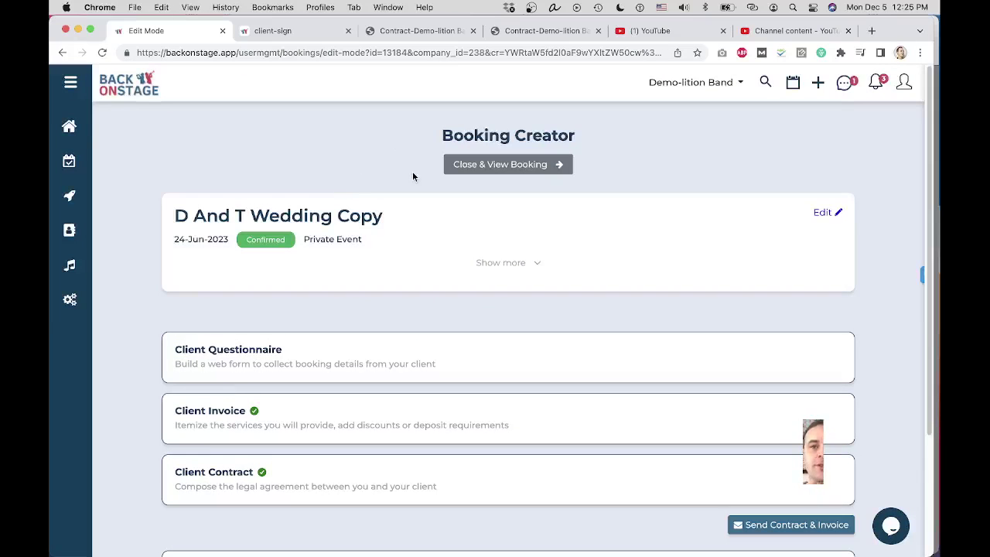
Open the wedding booking's Client Contract, check its Admin Signature list, then view the client-sign page
scroll(412, 177, down, 5)
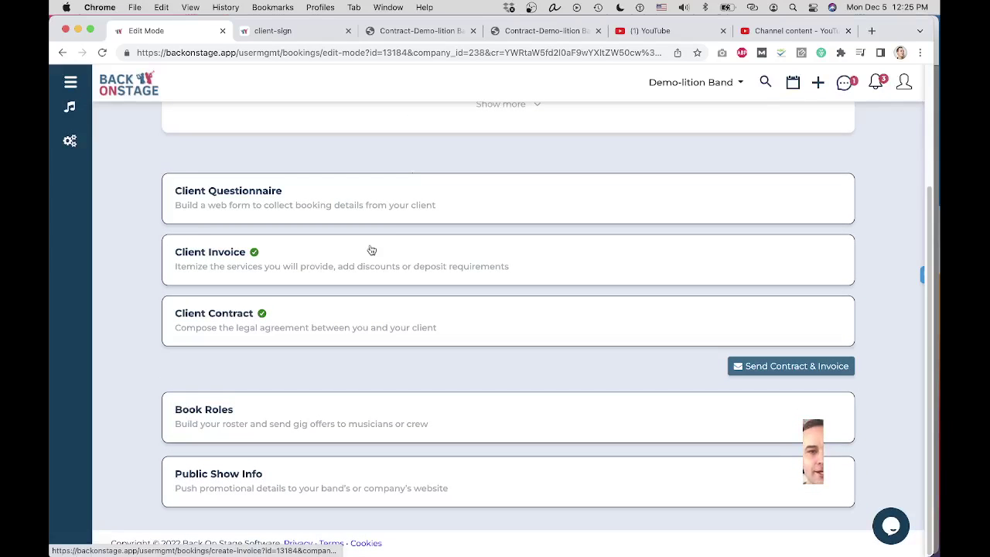
click(329, 326)
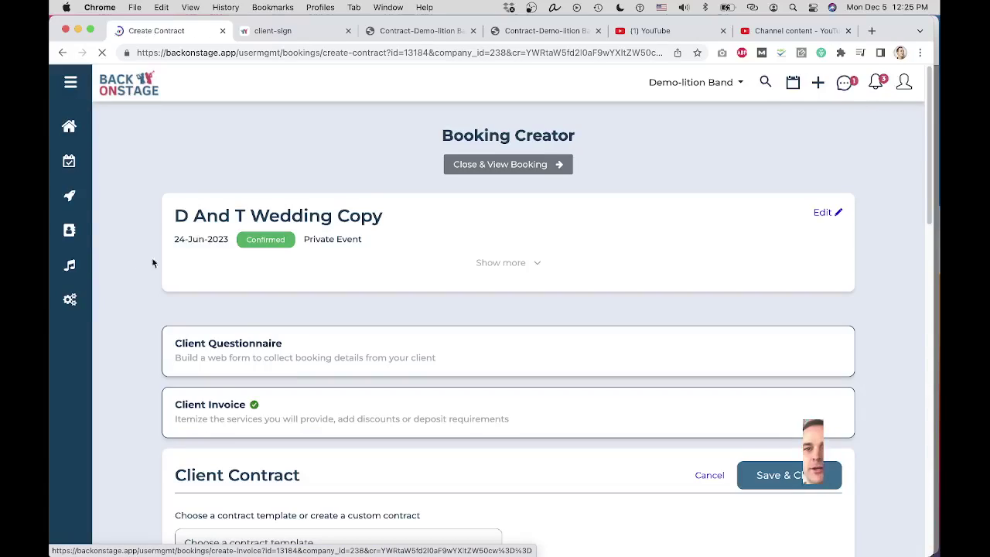
scroll(182, 281, down, 10)
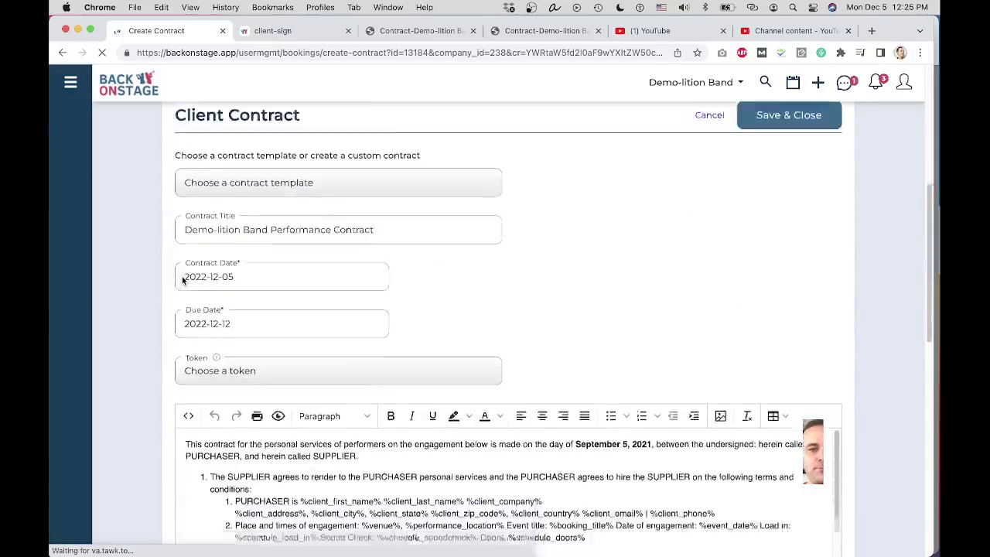
scroll(141, 286, down, 5)
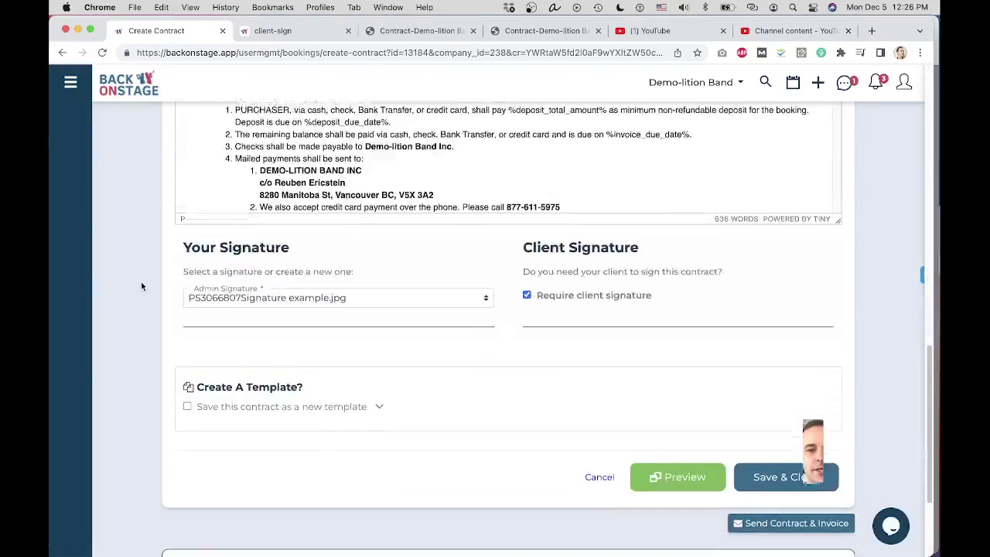
click(383, 289)
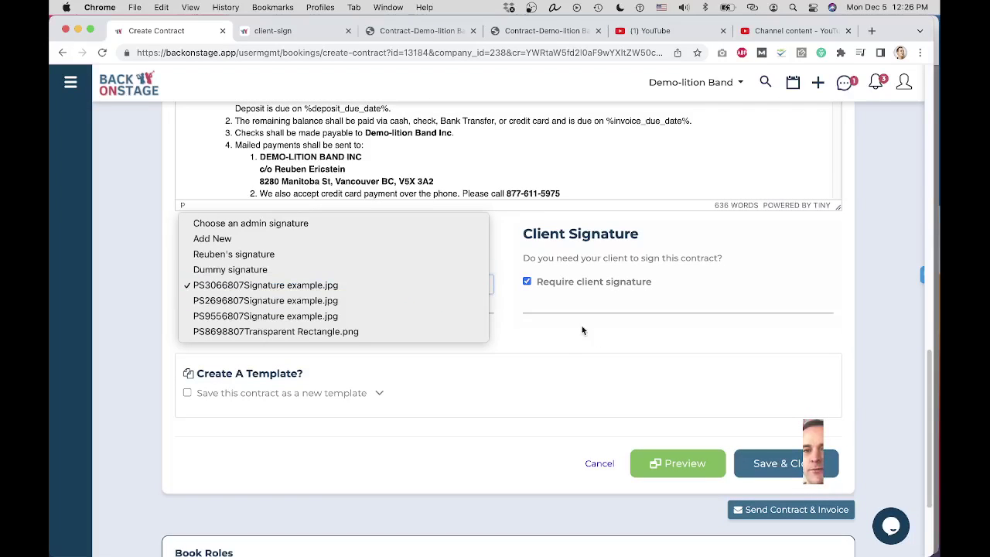
click(550, 338)
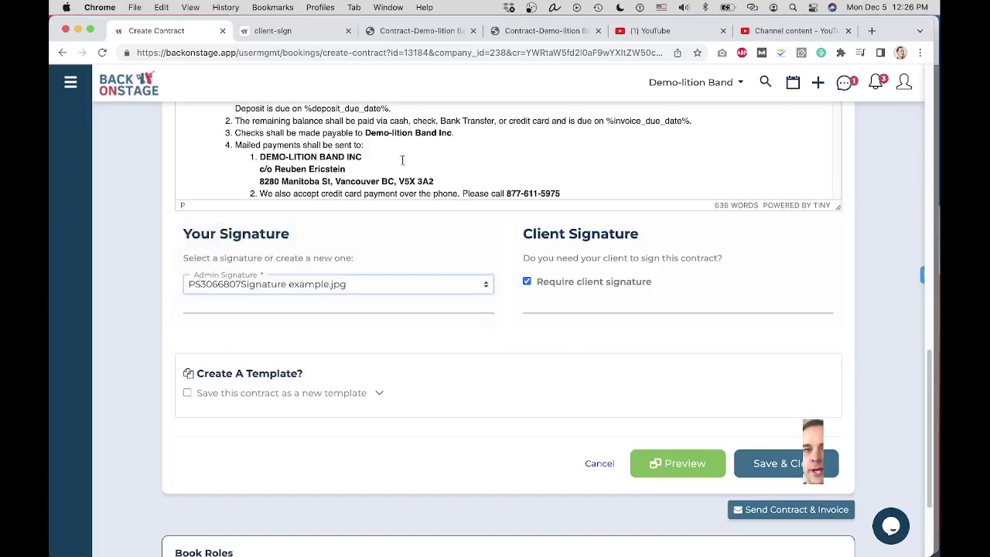
click(293, 31)
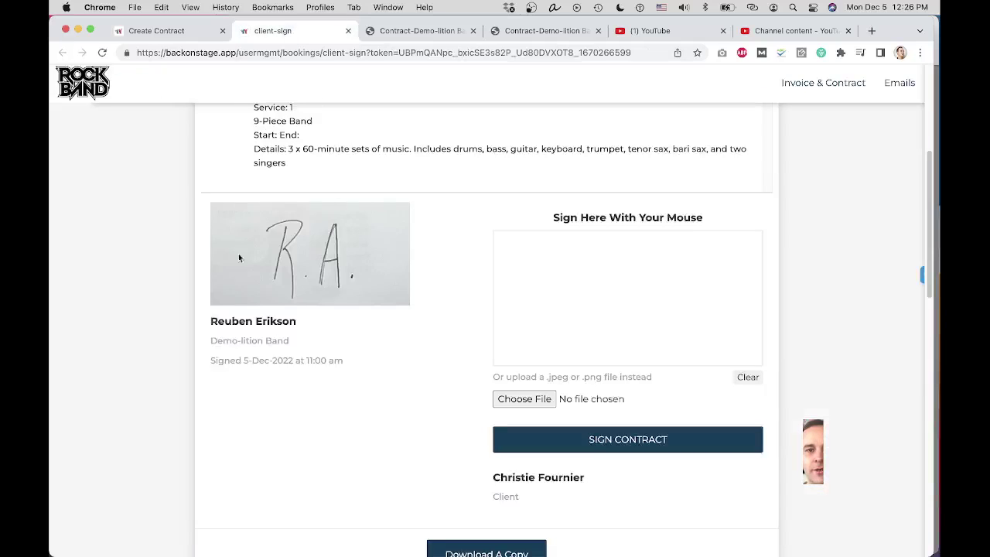
Choose PS8698807Transparent Rectangle.png as the Admin Signature and Save & Close the contract
scroll(71, 269, up, 5)
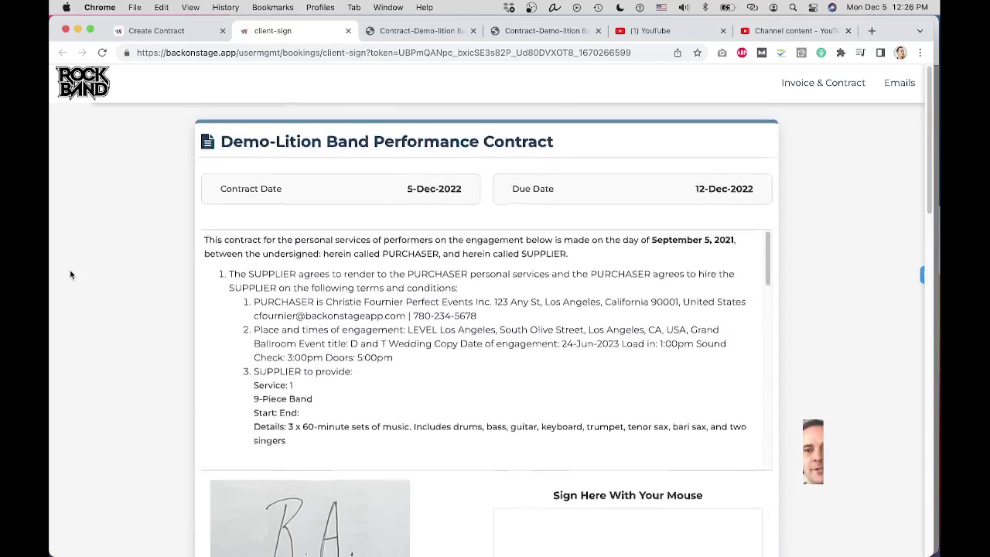
scroll(386, 273, down, 5)
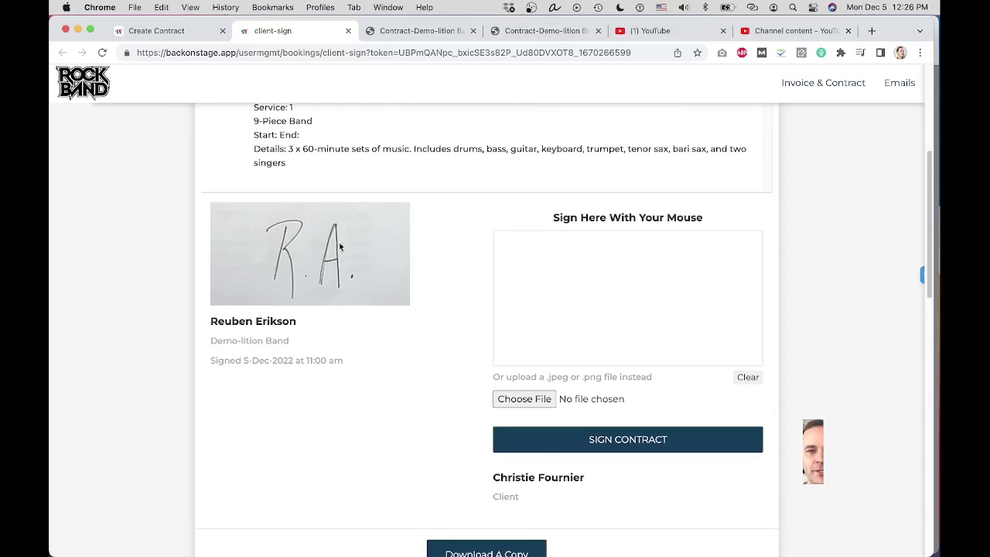
click(154, 32)
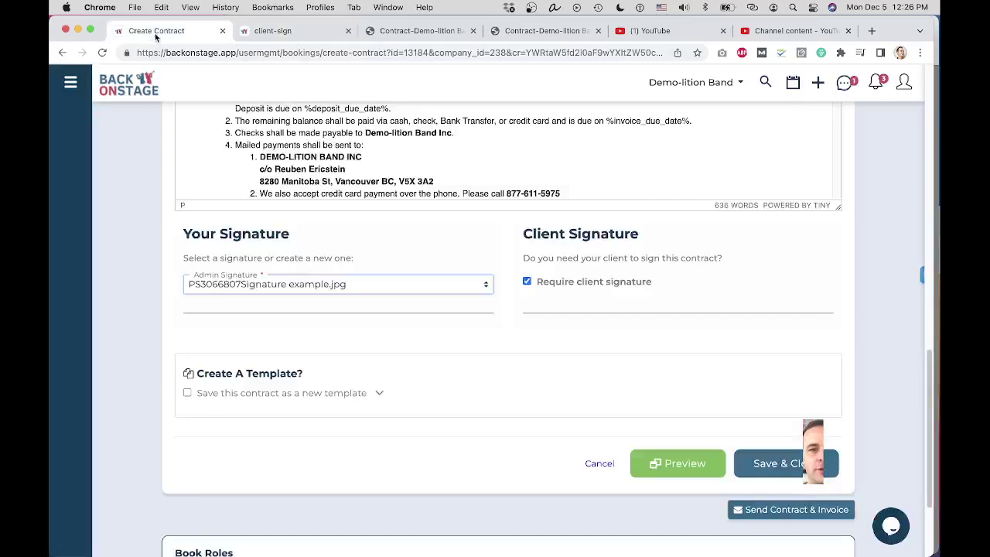
click(343, 282)
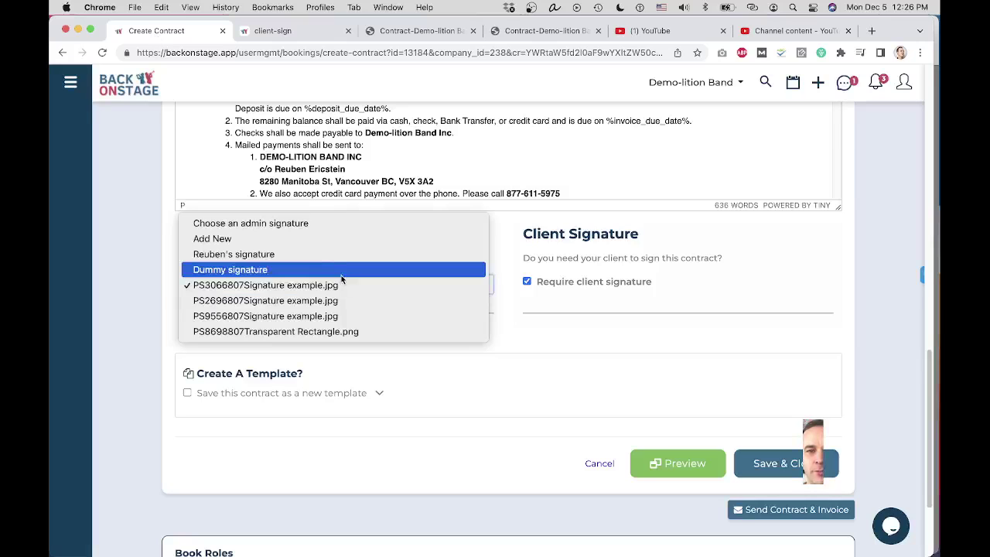
click(343, 331)
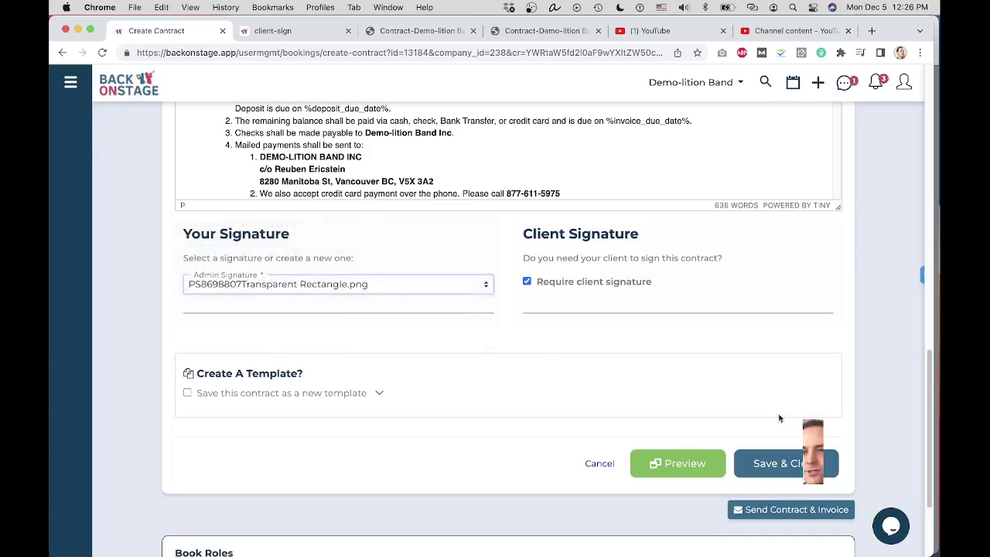
click(797, 468)
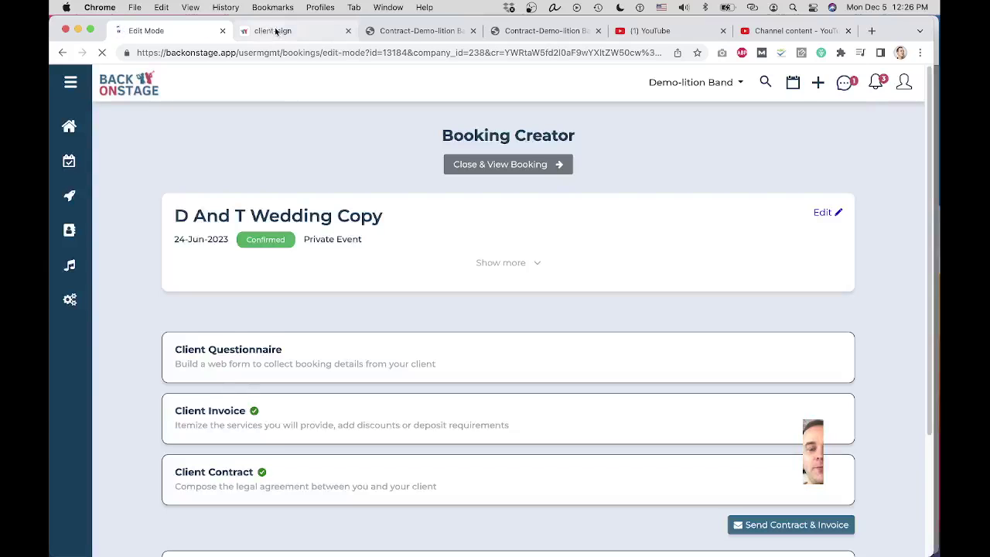
Reload the client-sign page, download a contract copy, and view the R.A. signature on PDF page 2
click(275, 31)
key(super+r)
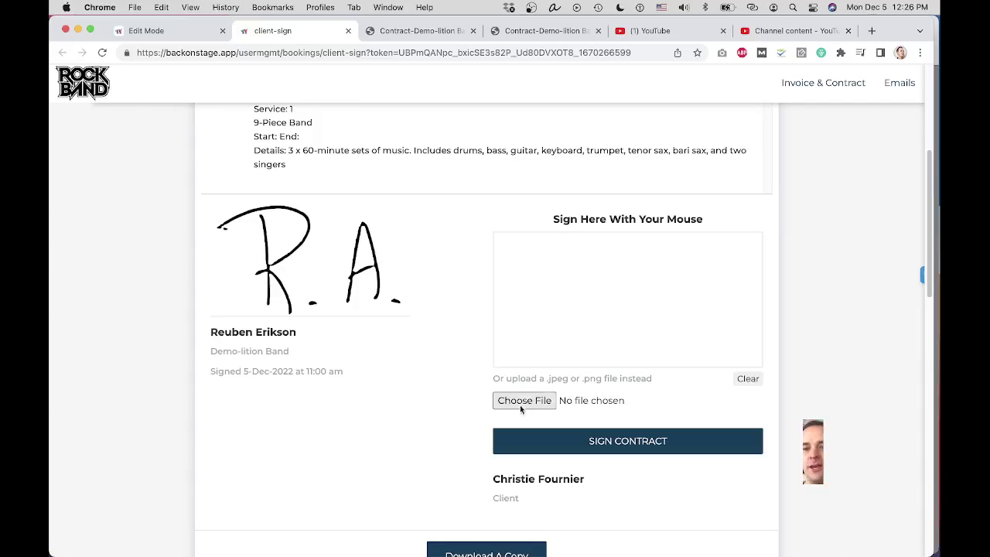
scroll(519, 405, down, 3)
click(509, 467)
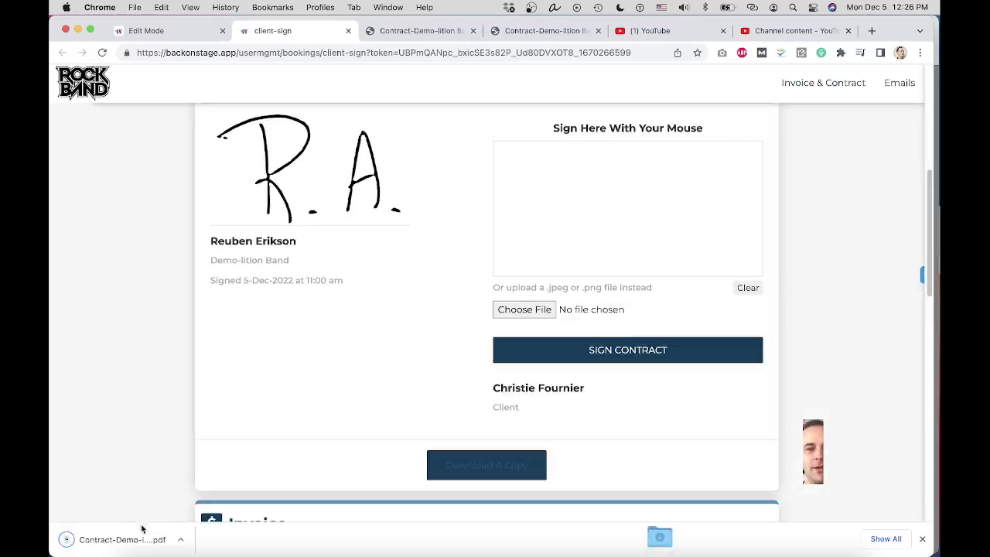
click(131, 541)
scroll(431, 299, down, 10)
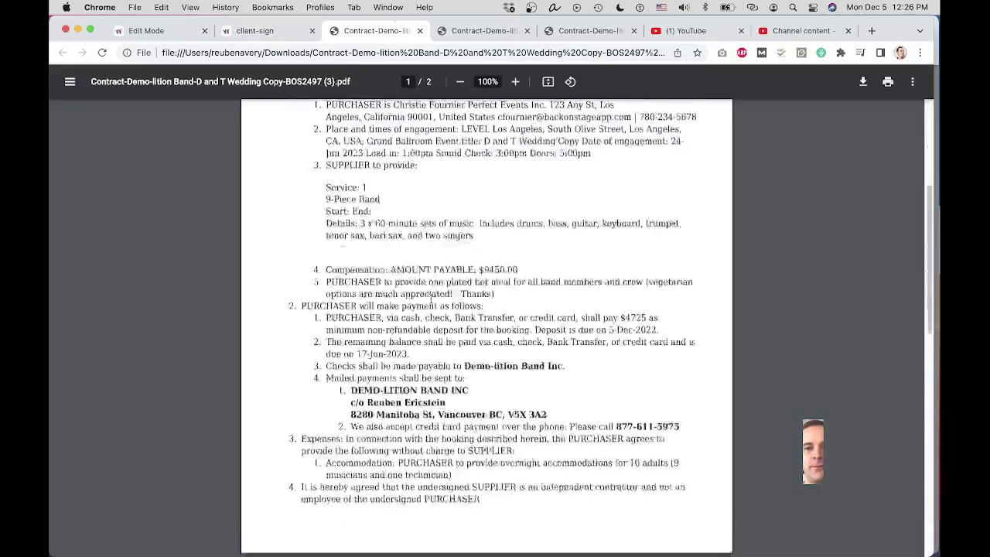
scroll(431, 298, down, 5)
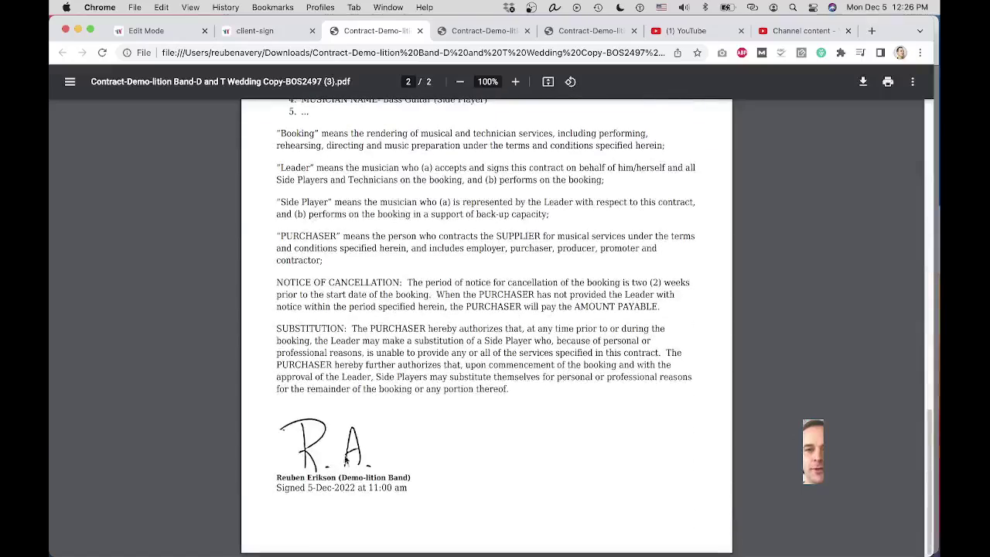